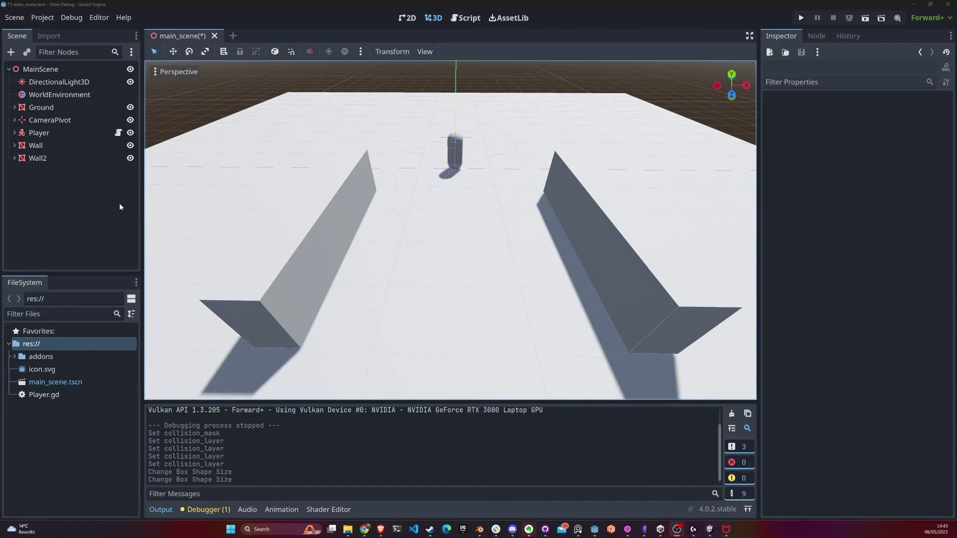
# Expand the Ground node's children and inspect its CollisionShape3D
pyautogui.click(14, 107)
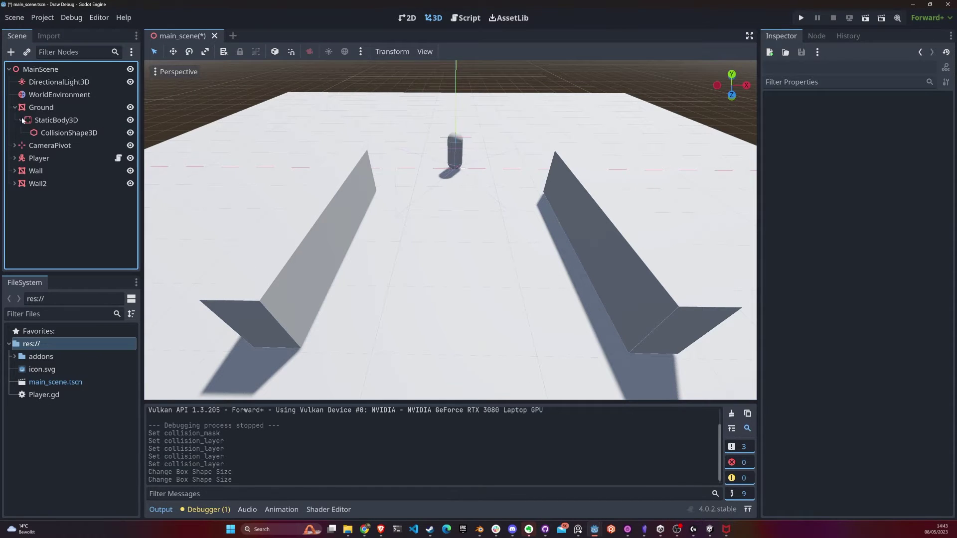
pyautogui.click(64, 133)
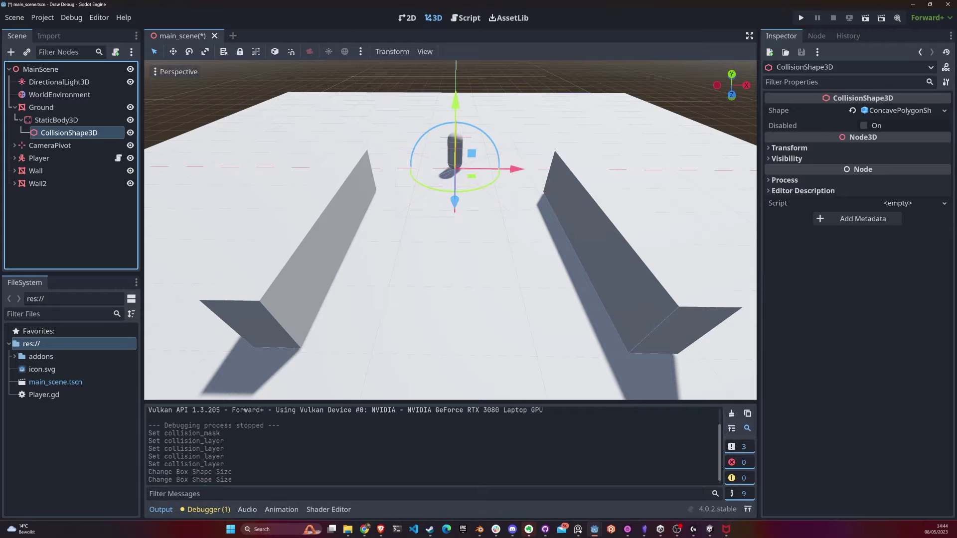
# Add a StaticBody3D node directly under MainScene and read its configuration warning
pyautogui.click(31, 68)
pyautogui.click(10, 52)
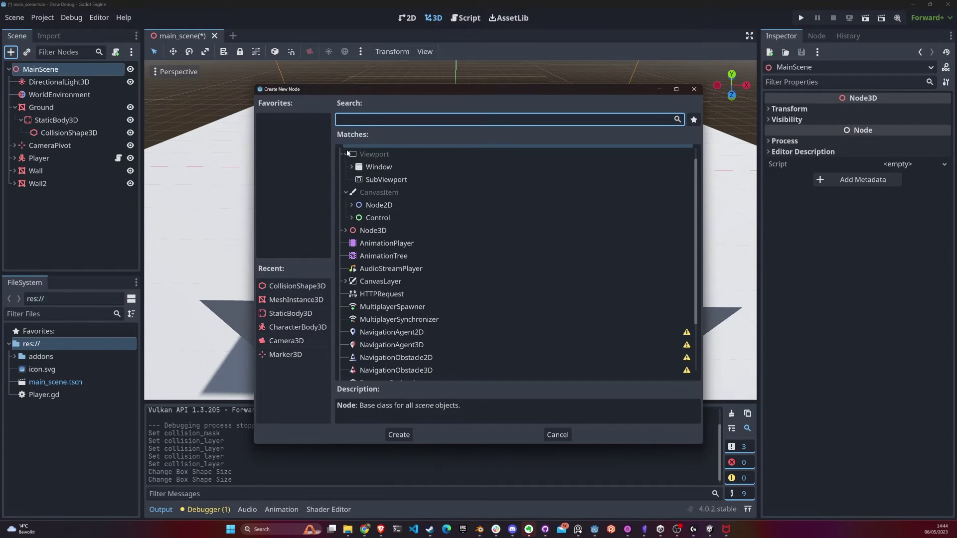
pyautogui.write('sta')
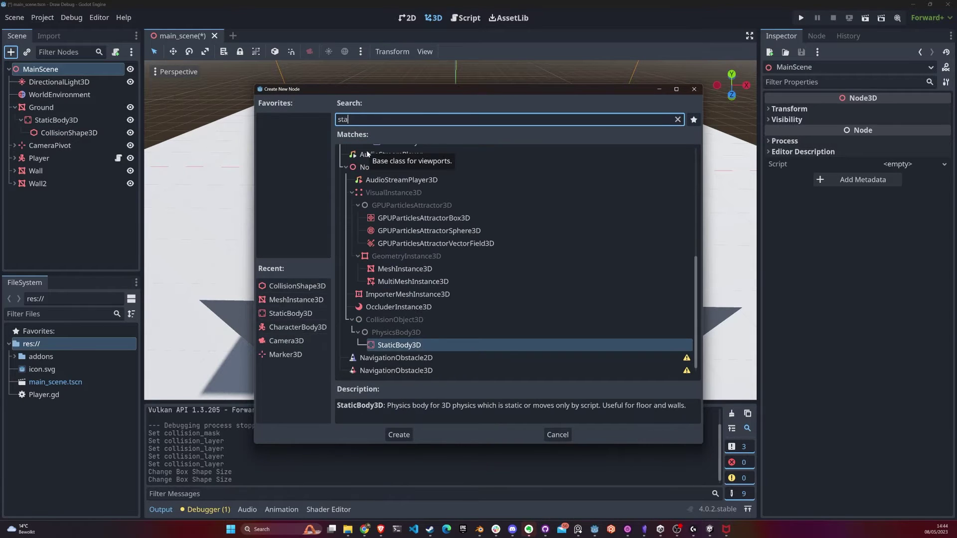
pyautogui.press('Return')
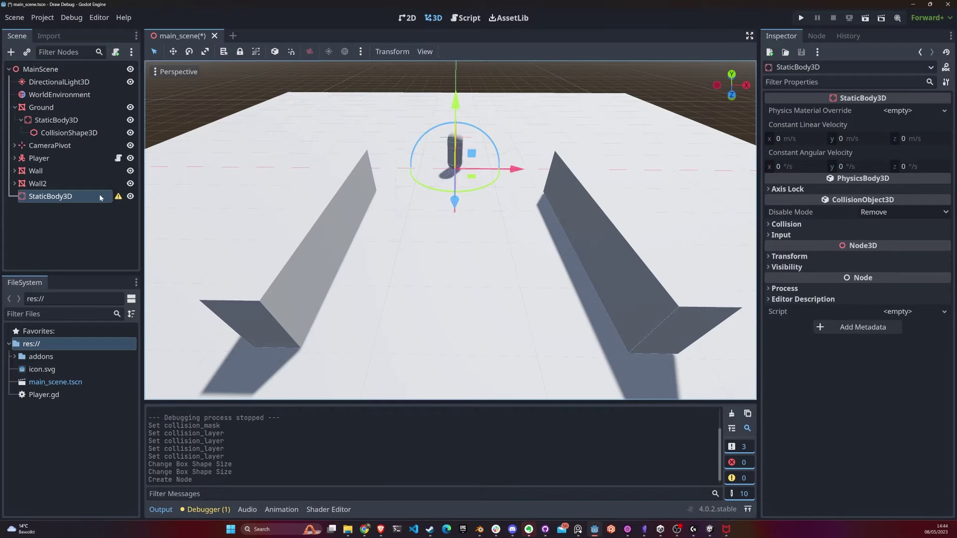
pyautogui.click(118, 197)
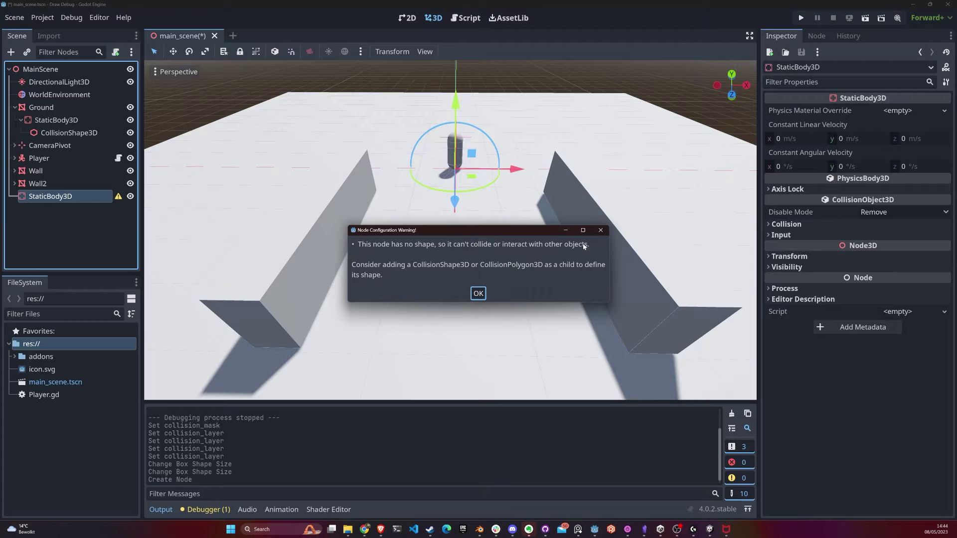
pyautogui.click(601, 230)
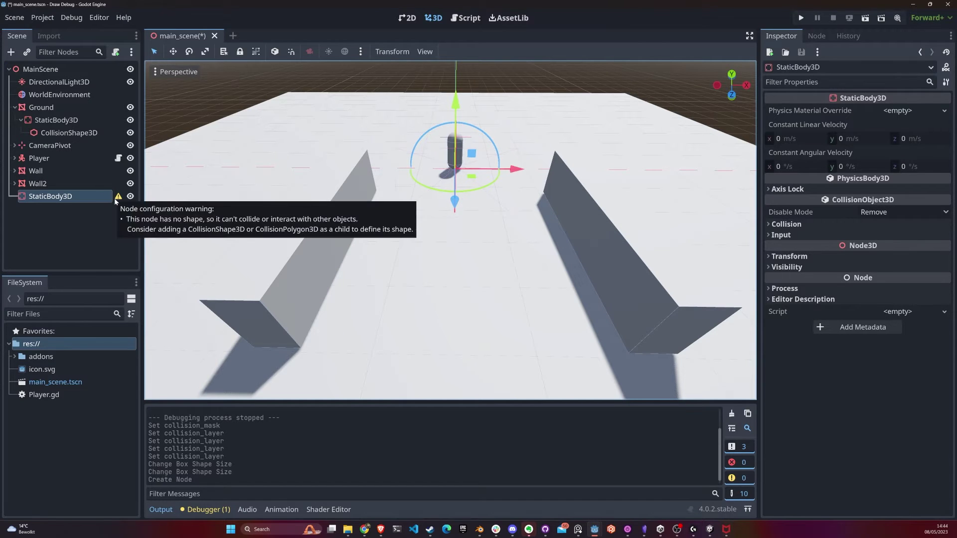
# Compare the shape assigned to the Ground's CollisionShape3D with the one on the Player's CollisionShape3D
pyautogui.click(82, 133)
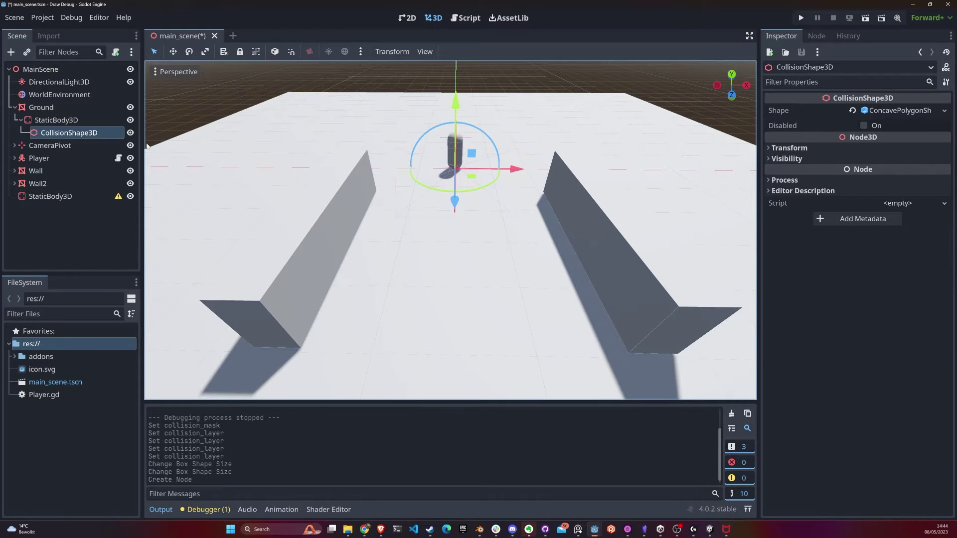
pyautogui.click(53, 109)
pyautogui.click(61, 134)
pyautogui.click(39, 160)
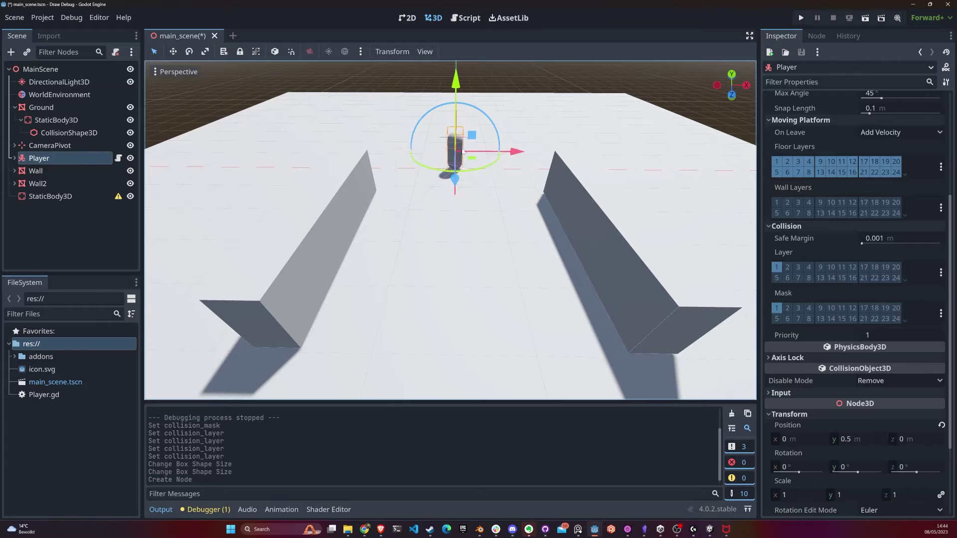
pyautogui.click(15, 158)
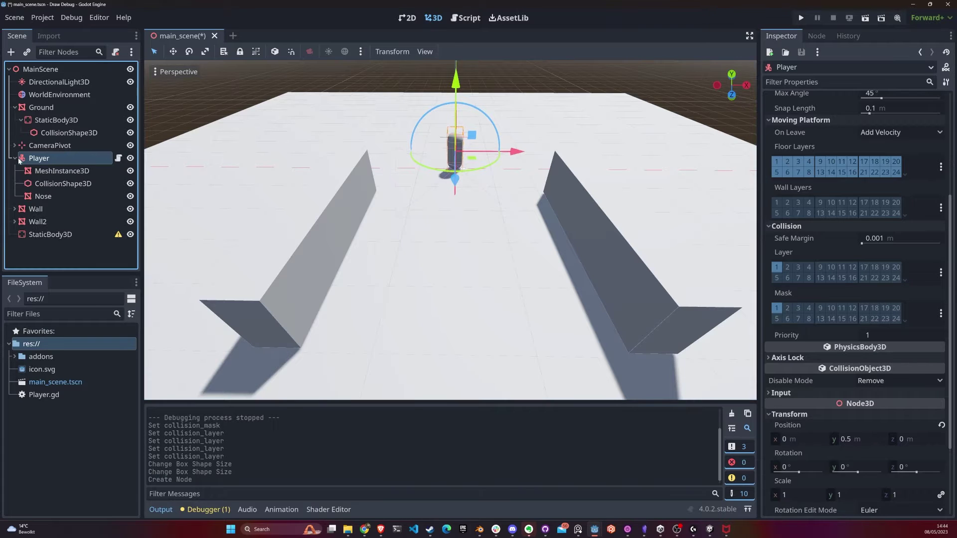
pyautogui.click(68, 186)
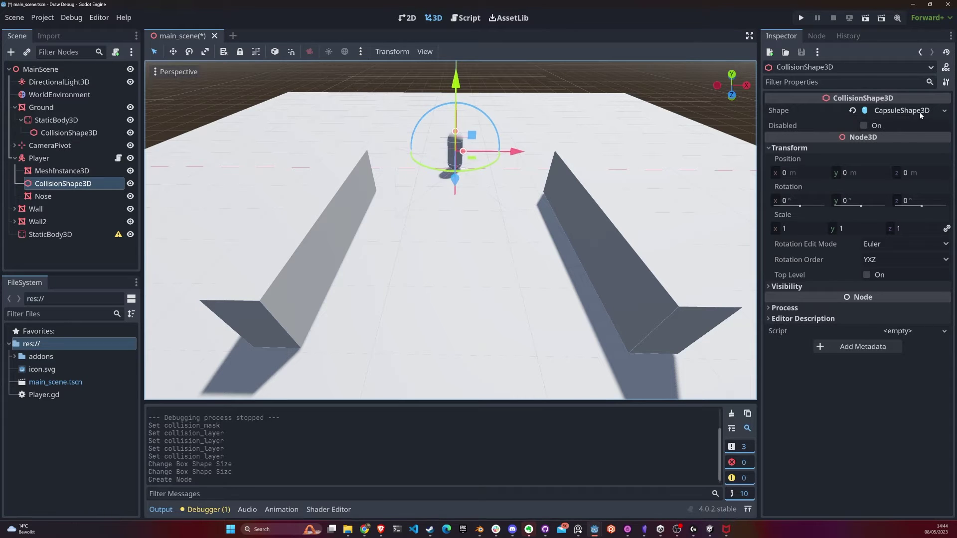
# Examine the shape of the Wall's CollisionShape3D and return to the Ground's mesh and collision shape
pyautogui.click(44, 211)
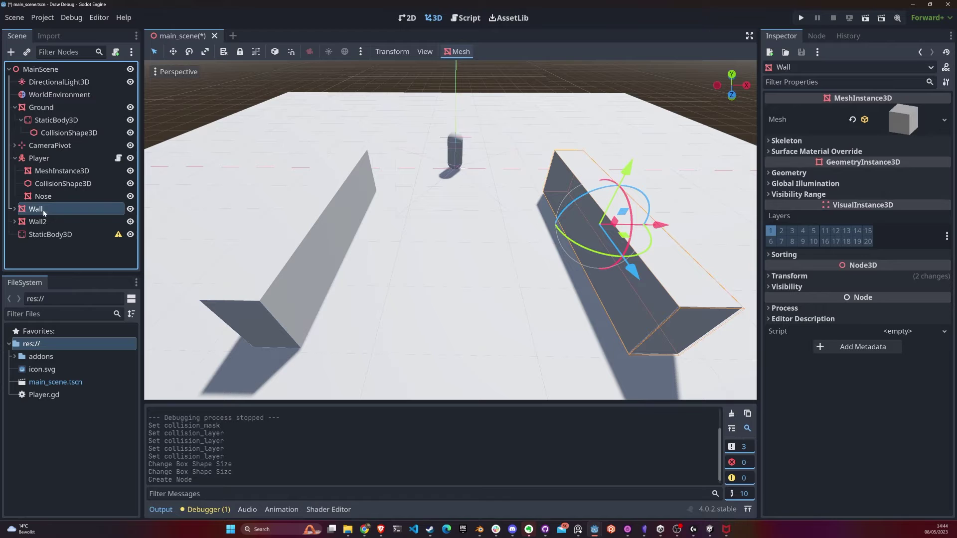
pyautogui.click(14, 210)
pyautogui.click(70, 237)
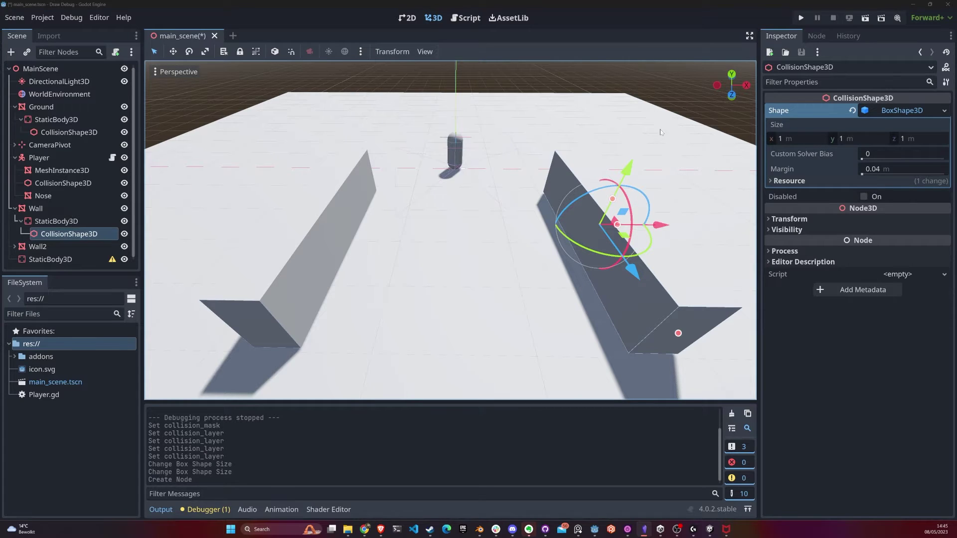
pyautogui.click(428, 220)
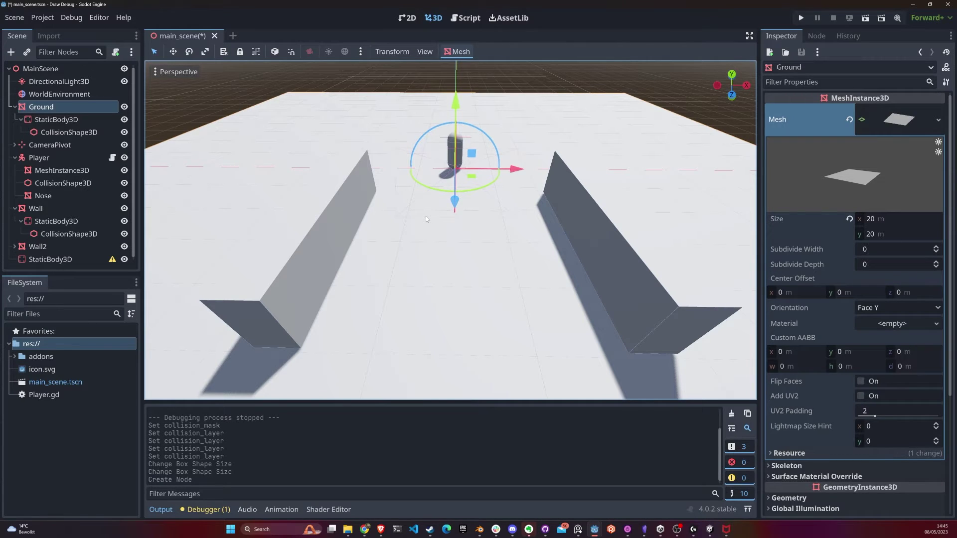
pyautogui.click(69, 132)
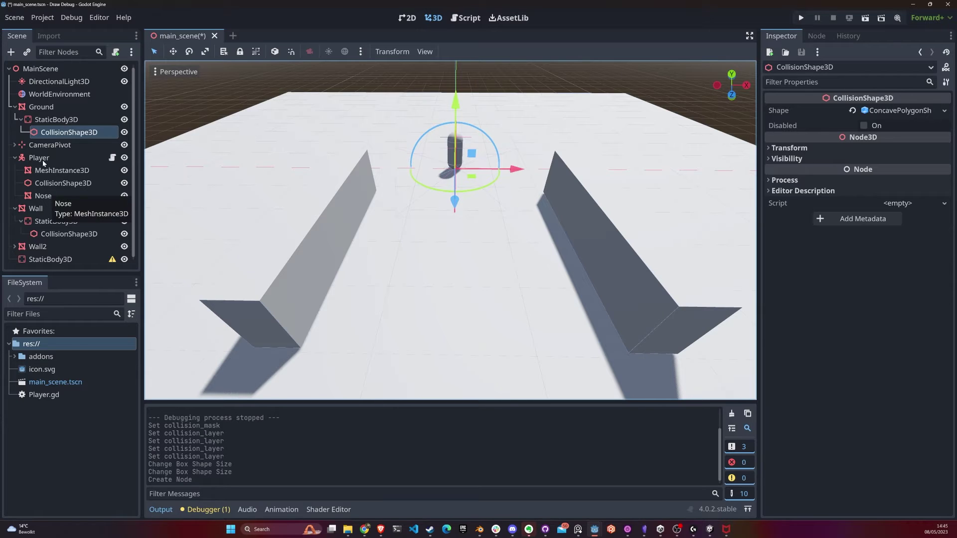
pyautogui.click(51, 135)
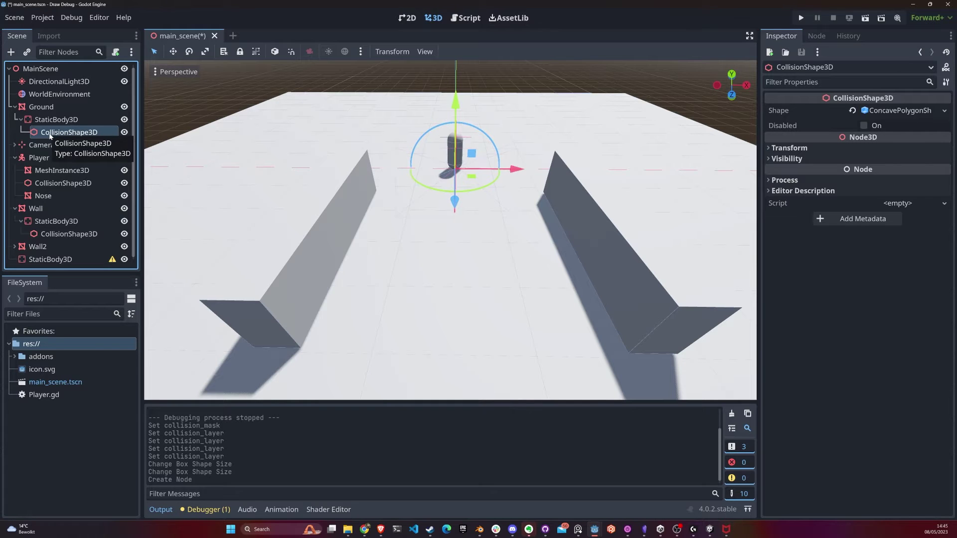
# Review the collision layer and mask settings of the Ground's StaticBody3D, the Player and the Wall's StaticBody3D
pyautogui.click(57, 121)
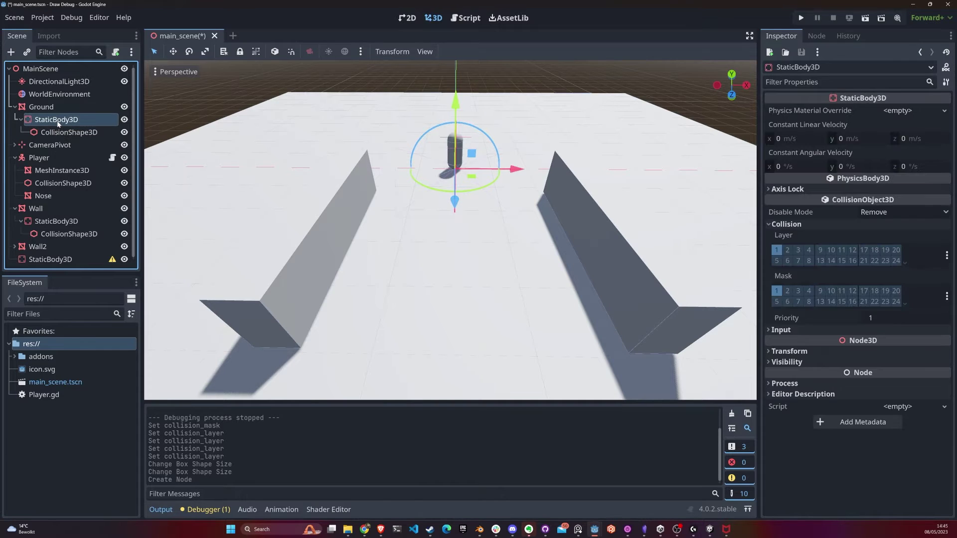
pyautogui.click(40, 157)
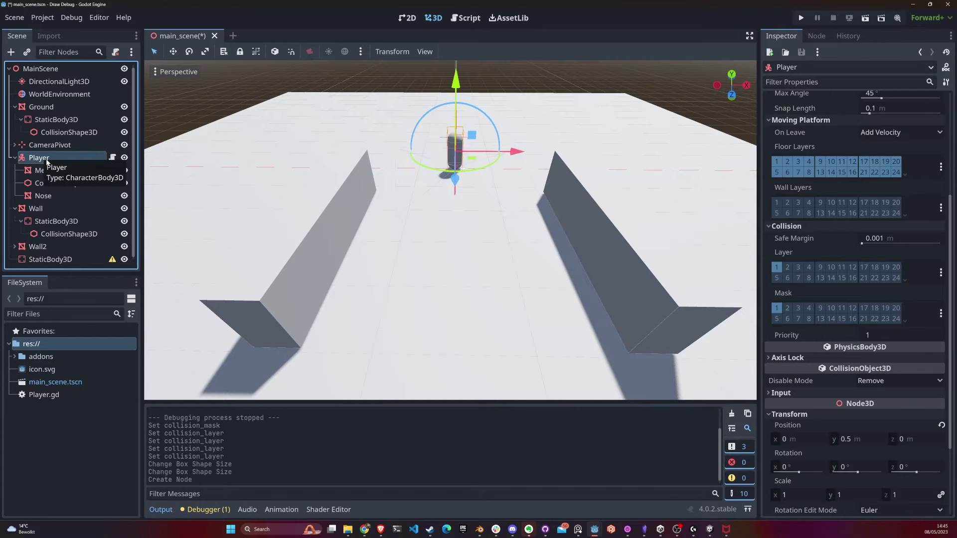
pyautogui.click(43, 211)
pyautogui.click(66, 223)
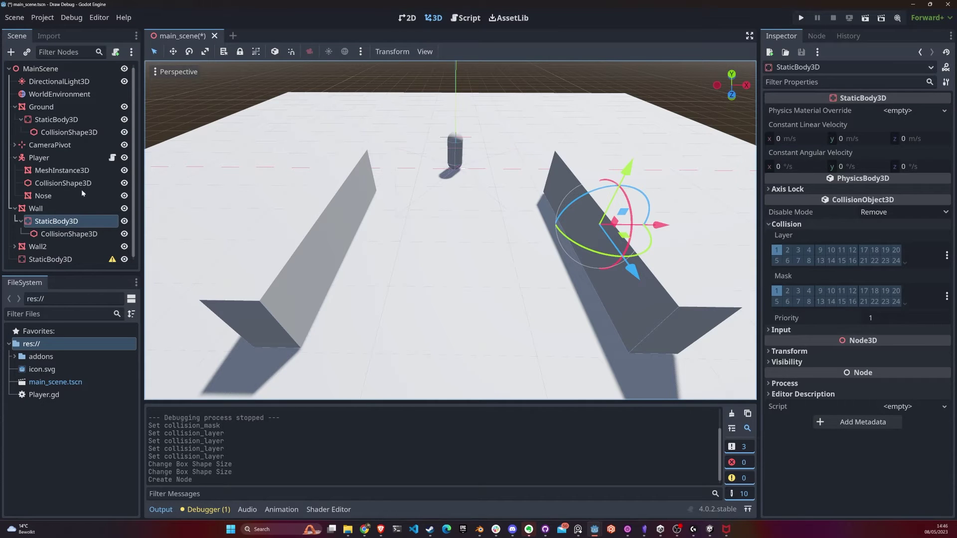
# Turn the Player's collision layers 2, 3 and 4 on and back off to demonstrate layer assignment
pyautogui.click(47, 162)
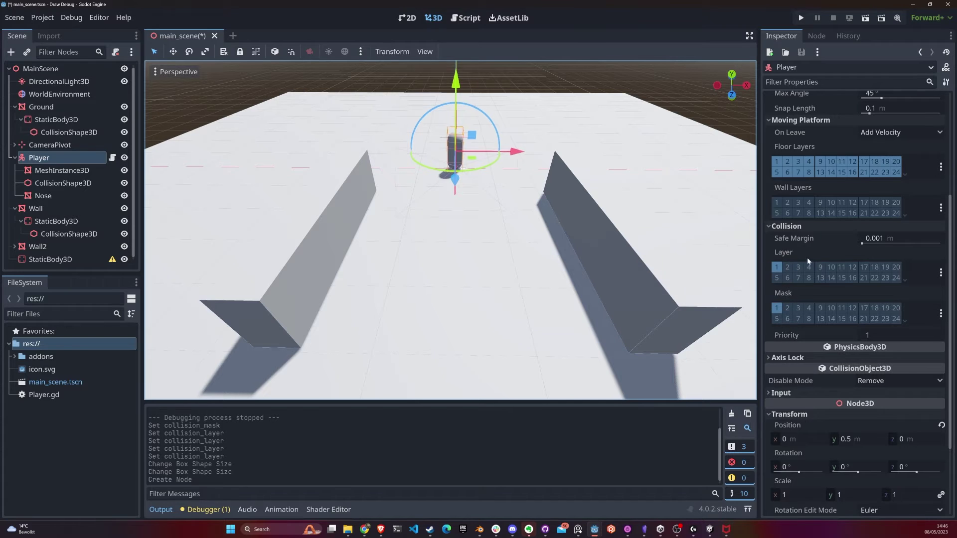
pyautogui.moveTo(788, 253)
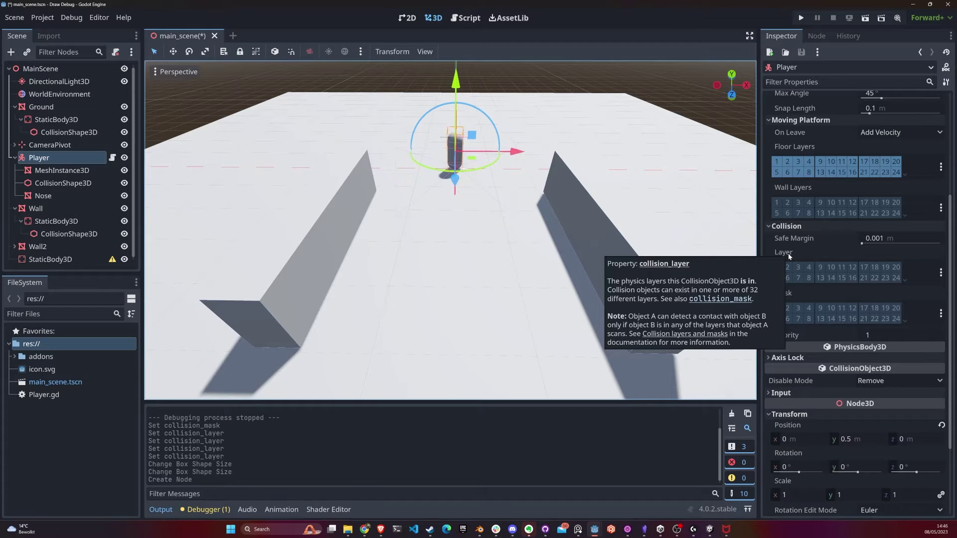
pyautogui.click(786, 267)
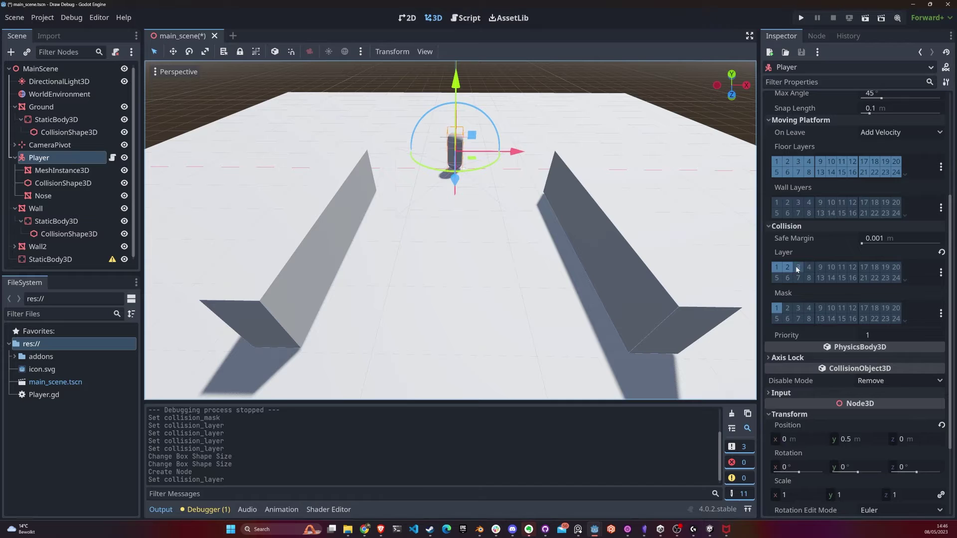
pyautogui.click(798, 269)
pyautogui.click(809, 268)
pyautogui.click(799, 269)
pyautogui.click(789, 269)
pyautogui.click(810, 269)
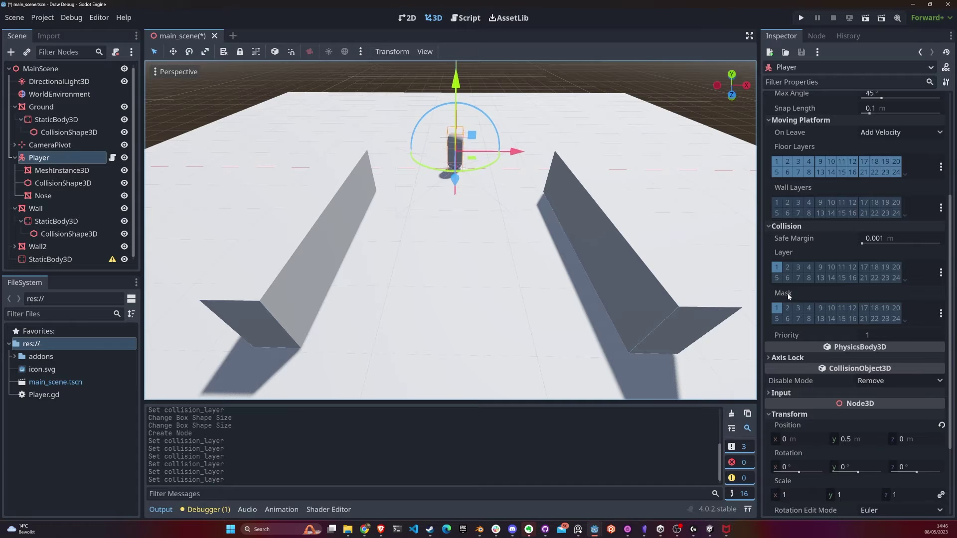
# Expand the collision settings of the new StaticBody3D under MainScene to examine its layer and mask
pyautogui.moveTo(787, 293)
pyautogui.click(55, 259)
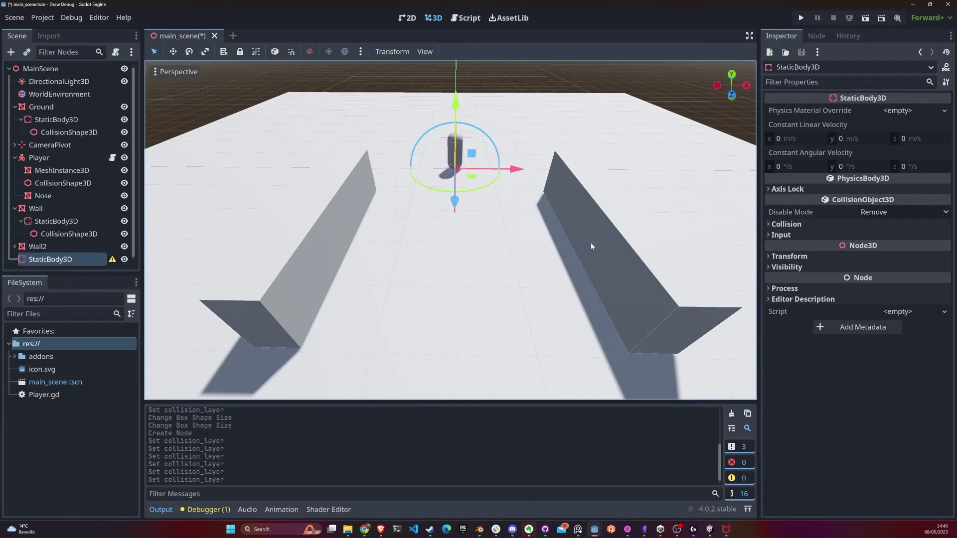
pyautogui.click(787, 224)
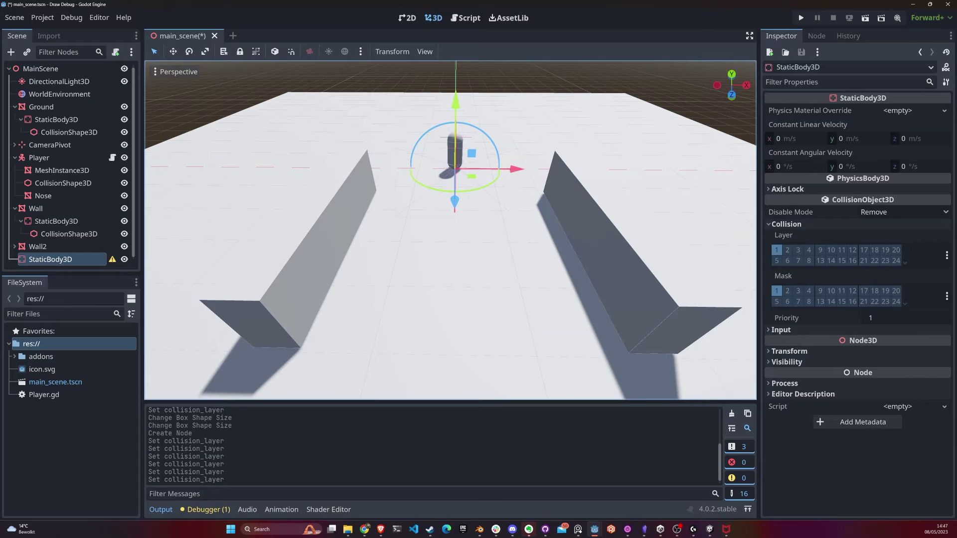
# Check the Wall's collision shape and compare the collision layers and masks of both walls' StaticBody3D nodes with the Player's
pyautogui.click(491, 215)
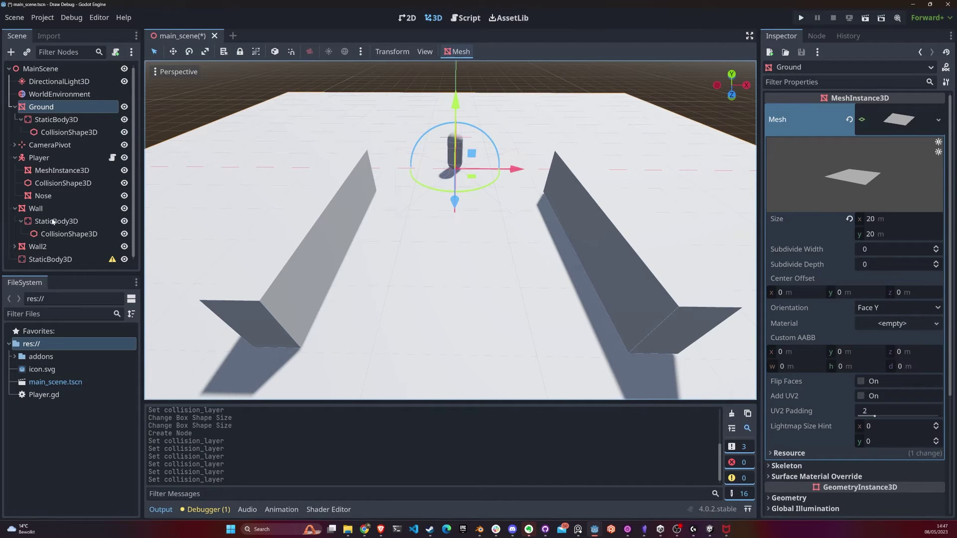
pyautogui.click(36, 209)
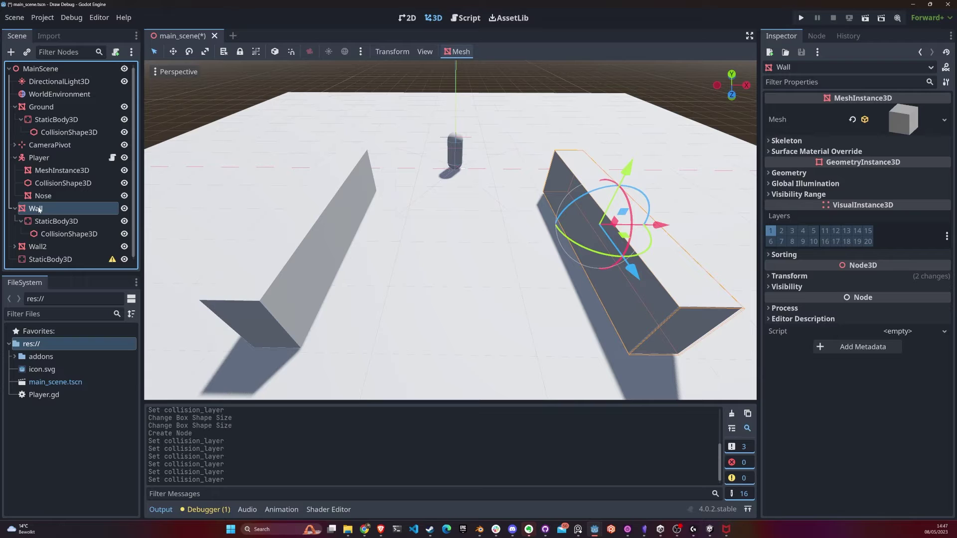
pyautogui.click(54, 222)
pyautogui.click(67, 235)
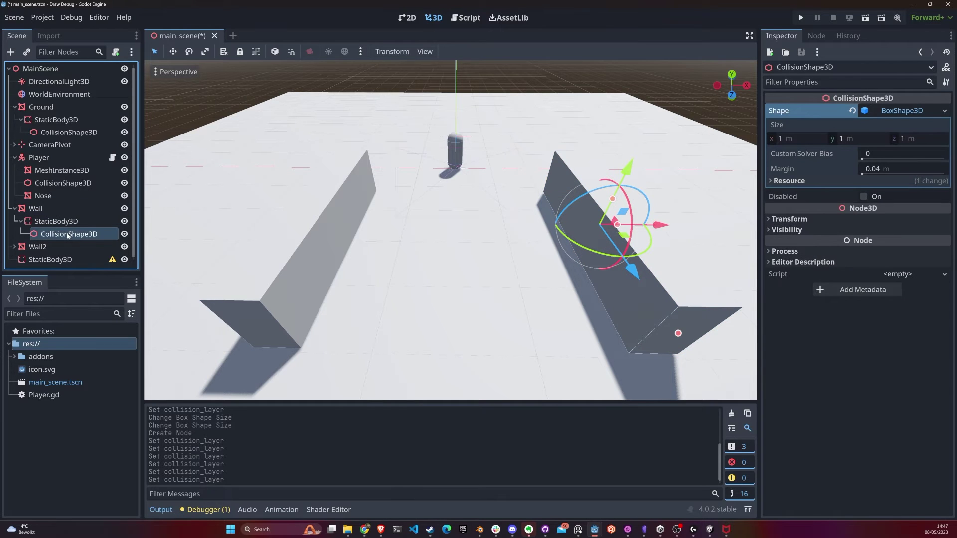
pyautogui.click(15, 248)
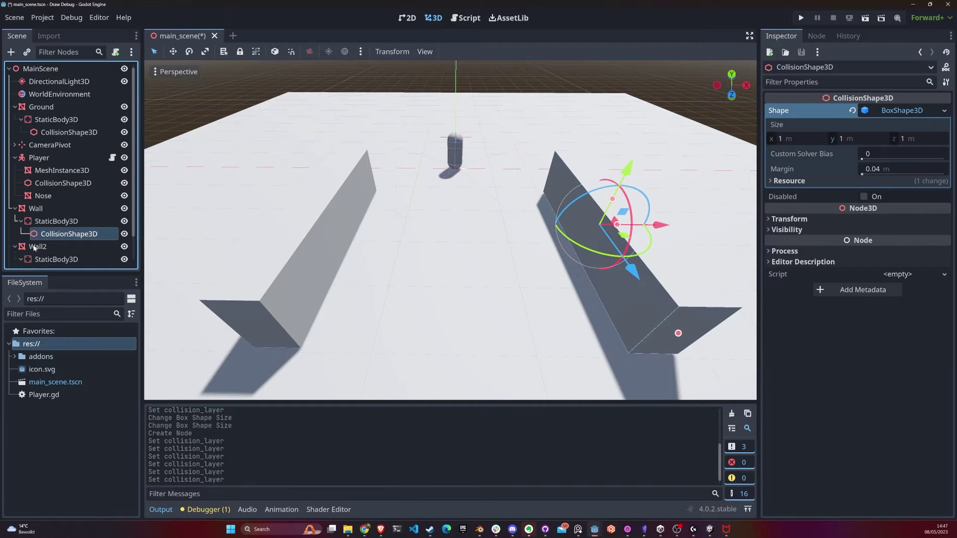
pyautogui.click(56, 221)
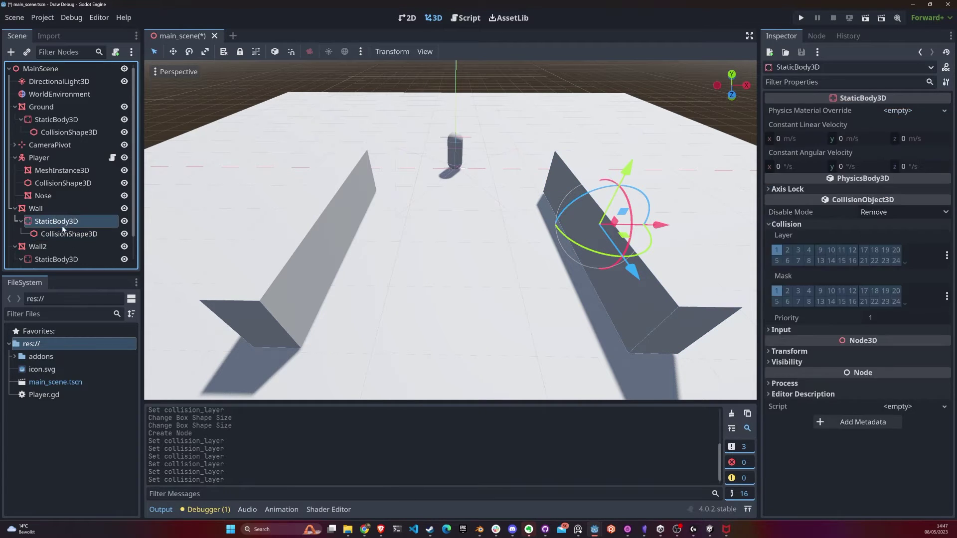
pyautogui.click(56, 259)
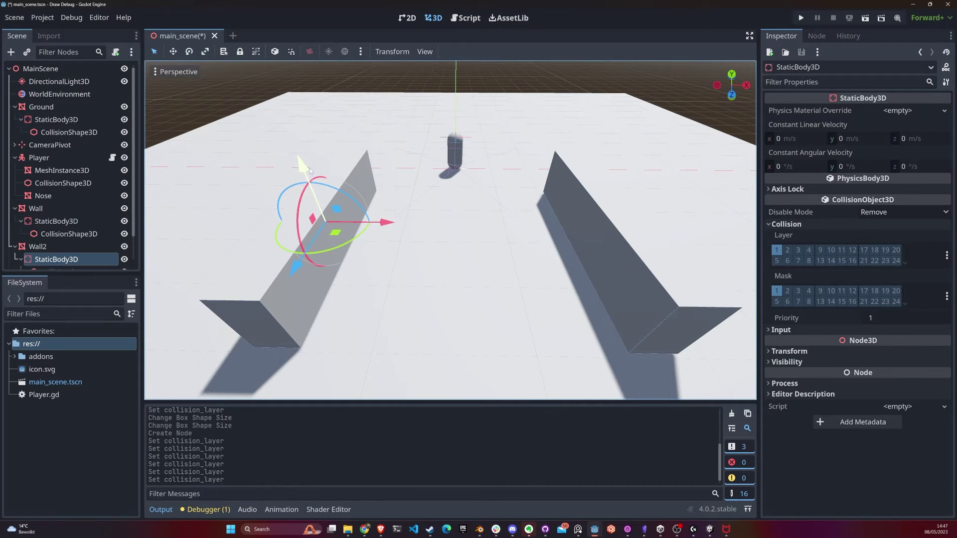
pyautogui.click(58, 158)
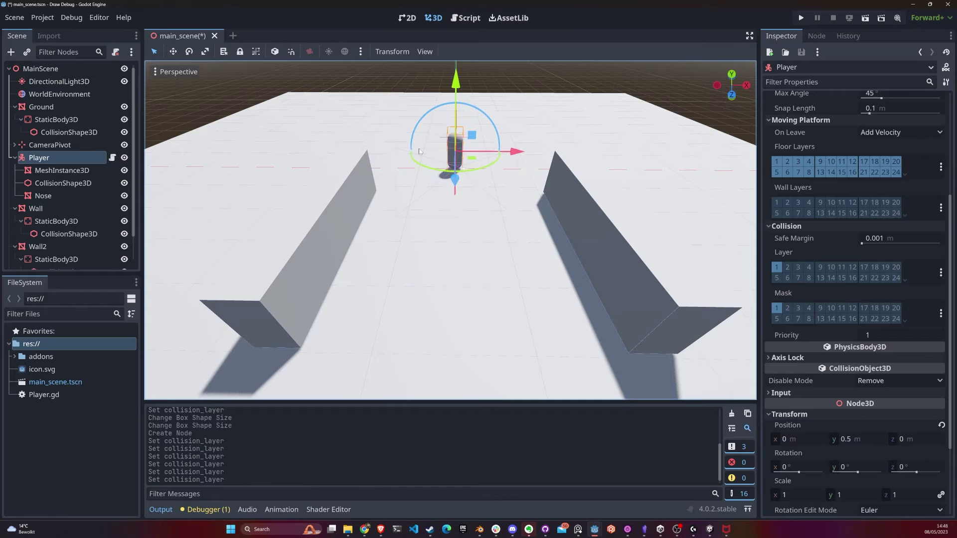
pyautogui.click(57, 209)
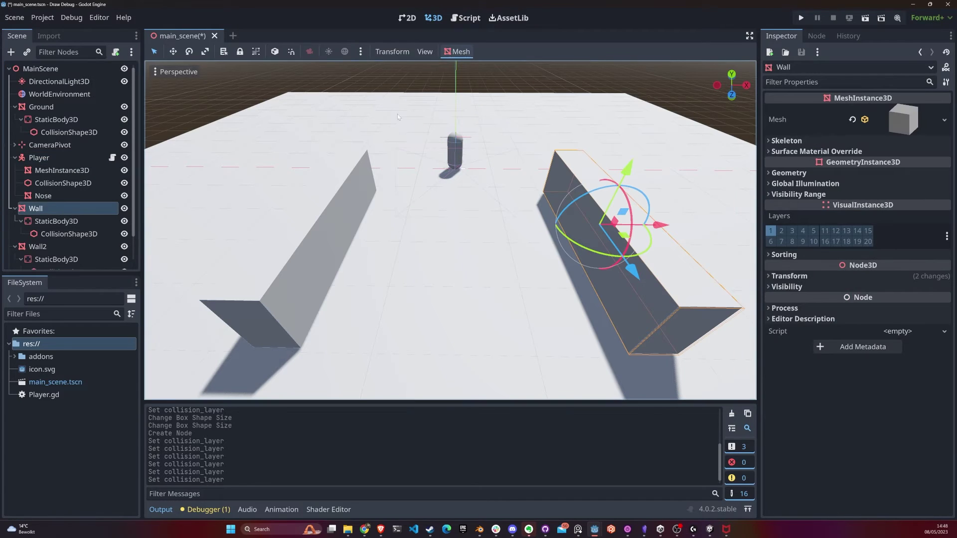
# Run the project, move the player against both walls to test their collisions, and close the game
pyautogui.press('F5')
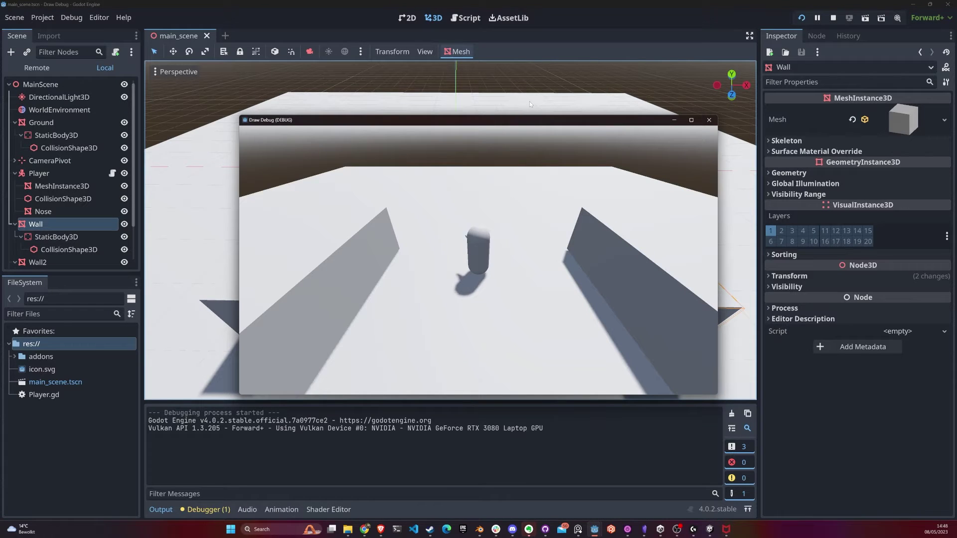
pyautogui.press('a')
pyautogui.press('s')
pyautogui.press('d')
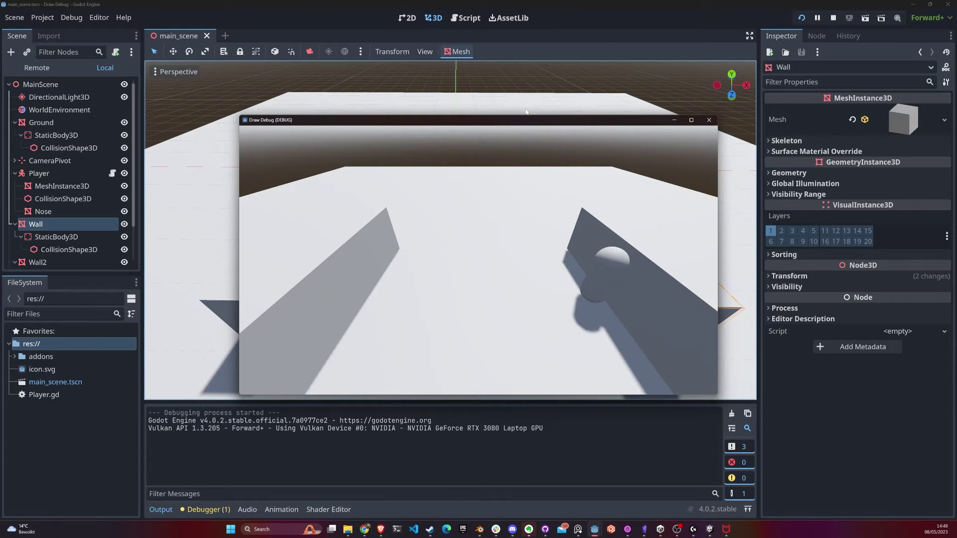
pyautogui.press('w')
pyautogui.press('a')
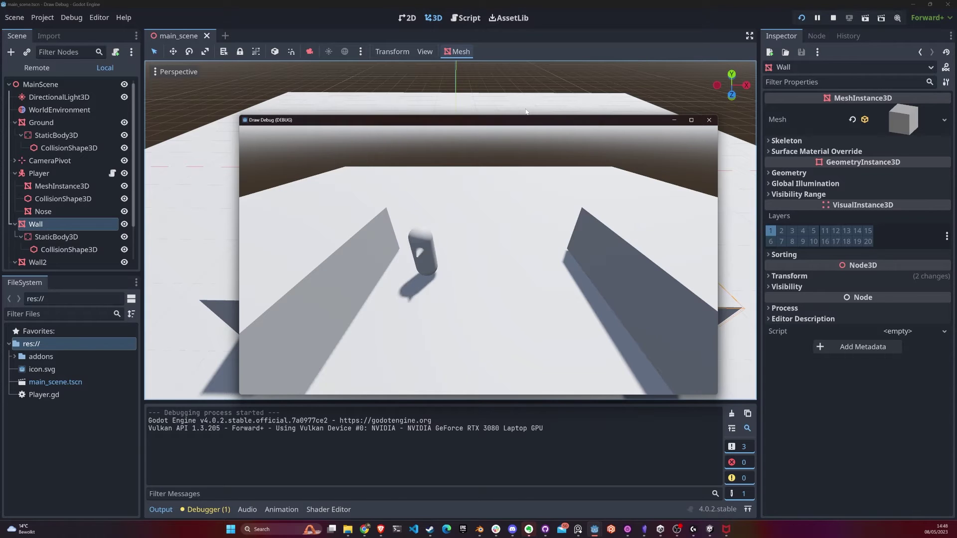
pyautogui.press('d')
pyautogui.press('a')
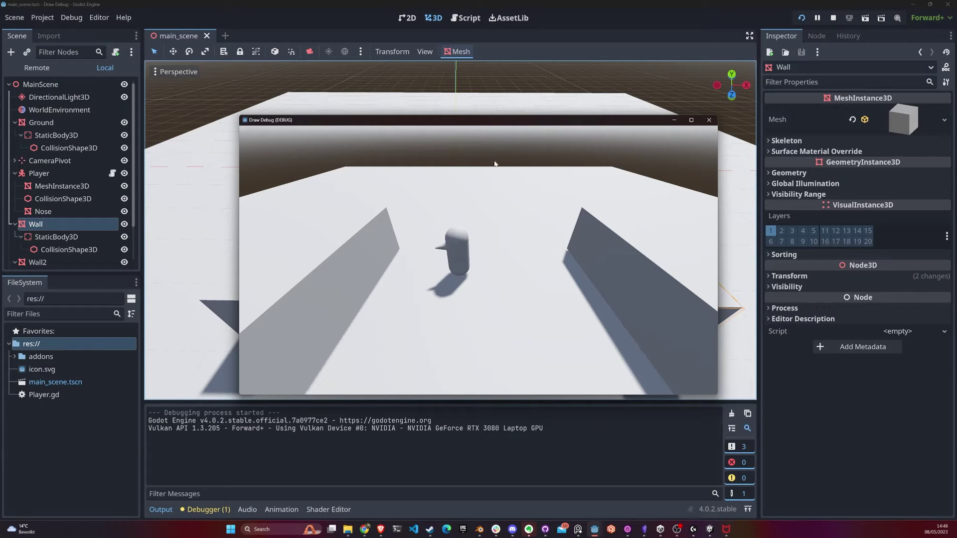
pyautogui.click(709, 120)
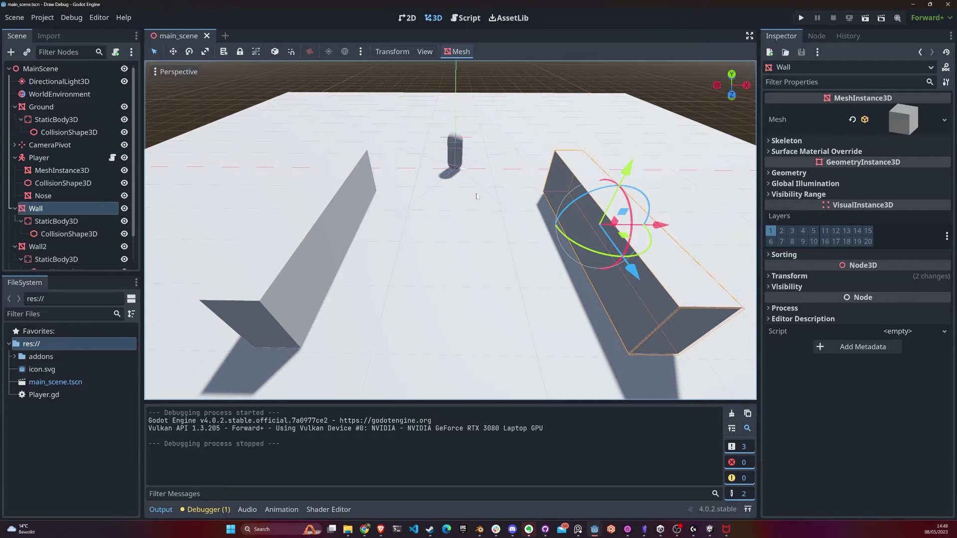
# Assign the Wall's StaticBody3D to collision layer 2 and take it off layer 1
pyautogui.click(97, 223)
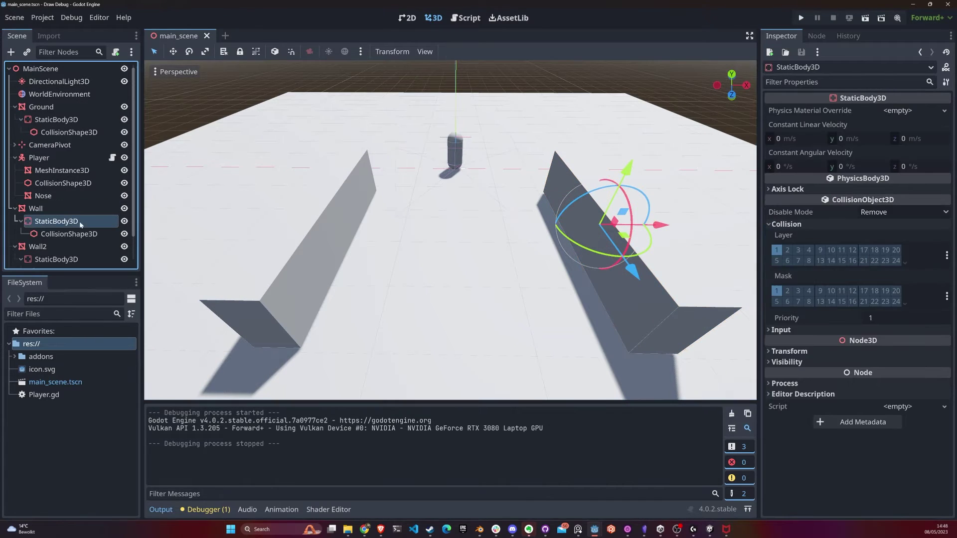
pyautogui.click(789, 250)
pyautogui.click(777, 250)
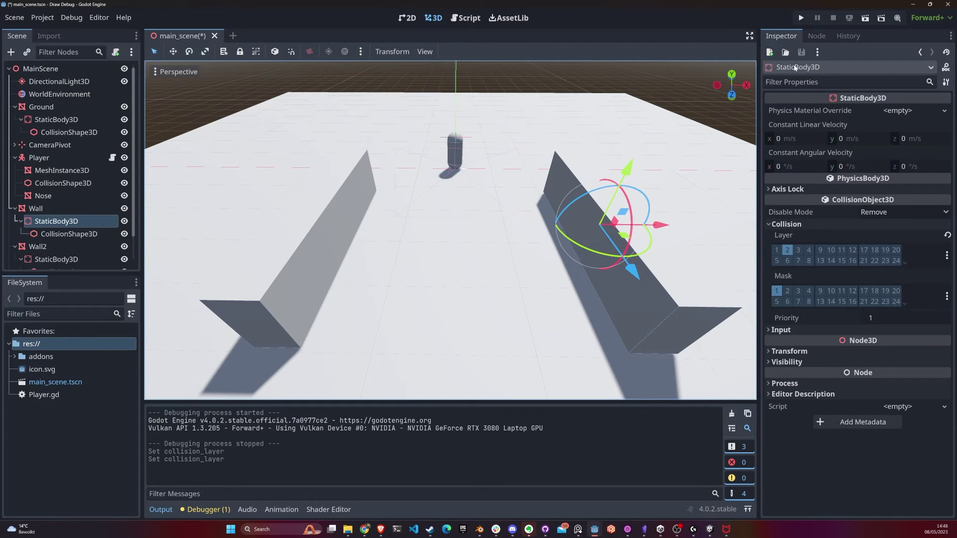
# Run the project again to compare the player's collision with the layer 2 Wall and with Wall2, and close the game
pyautogui.click(801, 18)
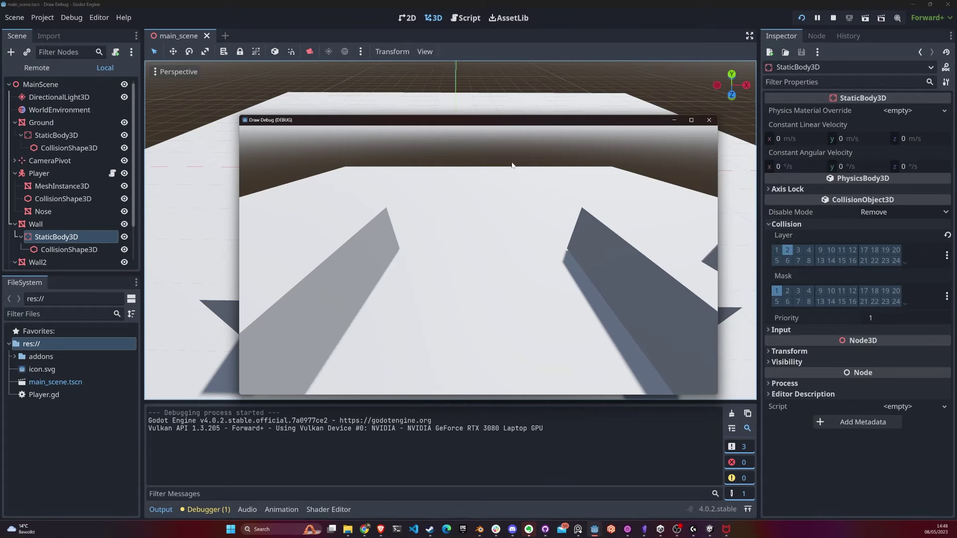
pyautogui.press('a')
pyautogui.press('d')
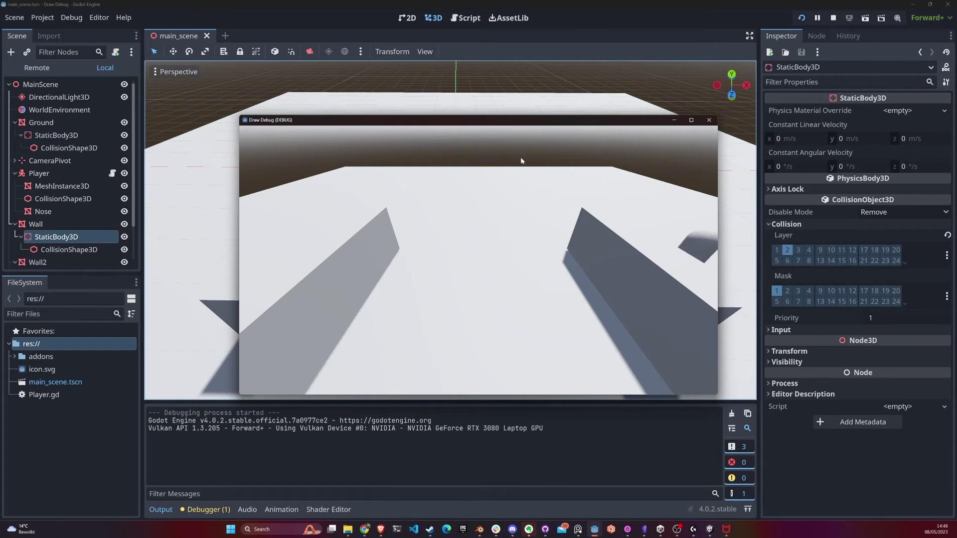
pyautogui.press('a')
pyautogui.press('d')
pyautogui.press('a')
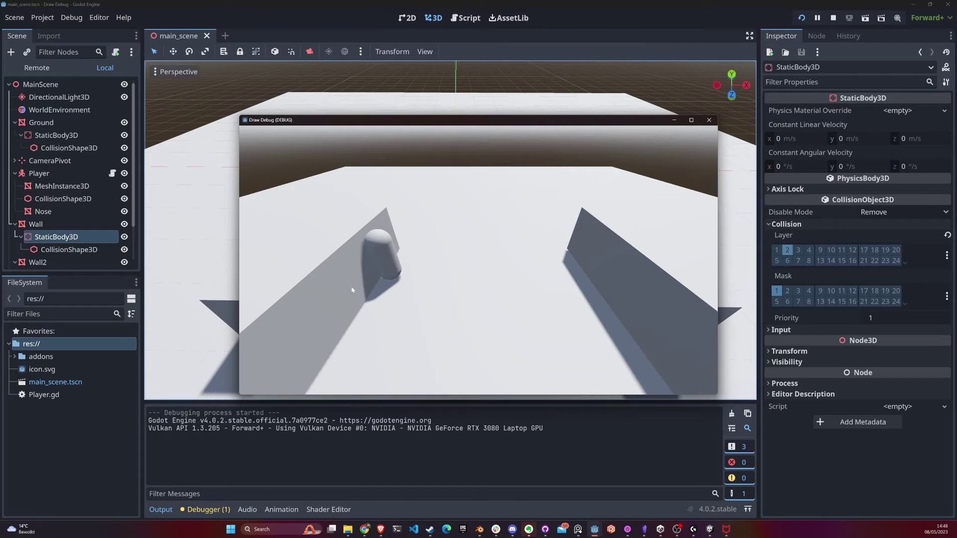
pyautogui.click(709, 119)
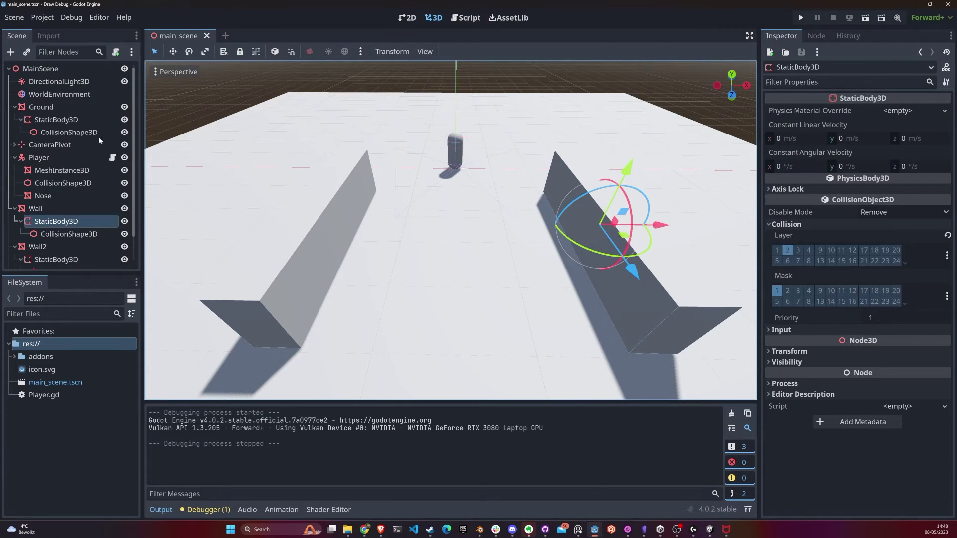
# Compare the collision layer and mask settings of the Player and Wall2's StaticBody3D
pyautogui.click(60, 157)
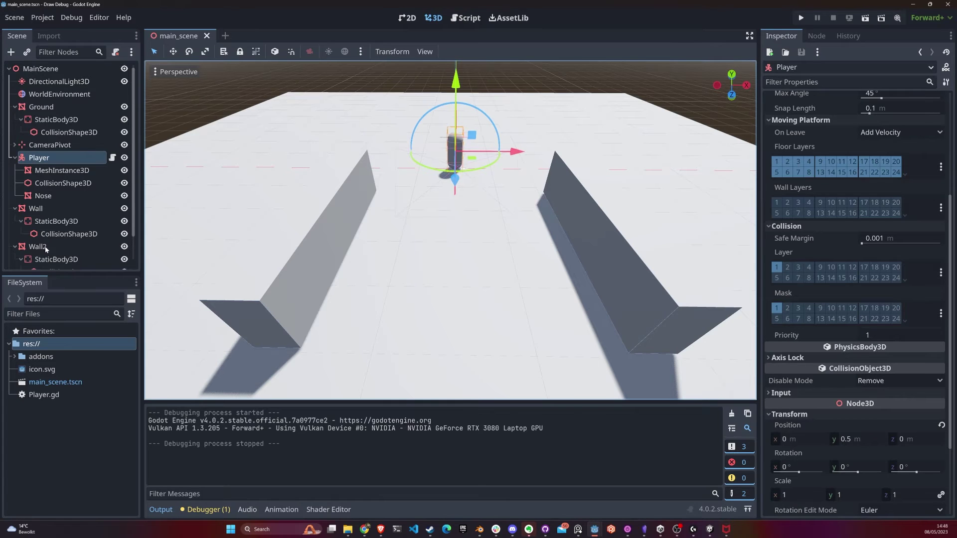
pyautogui.click(55, 259)
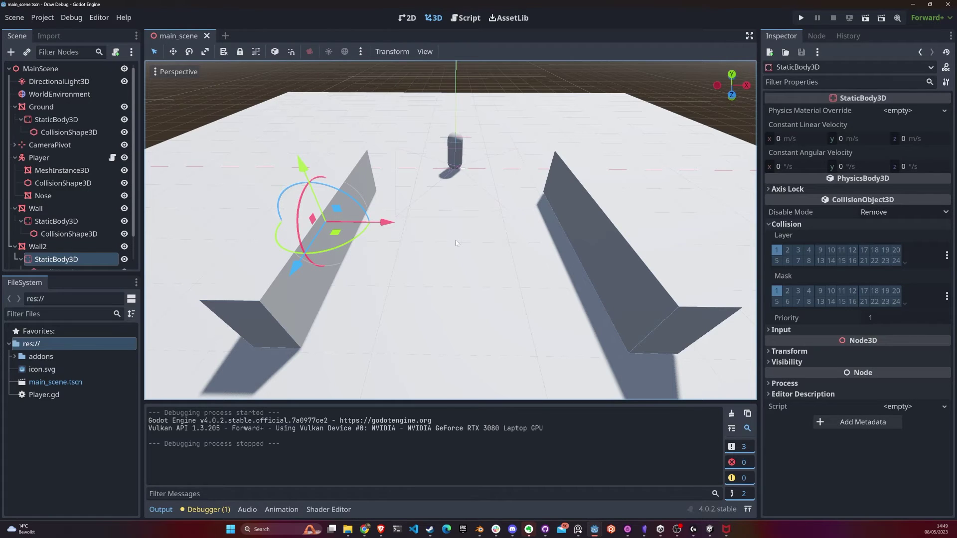
pyautogui.click(467, 194)
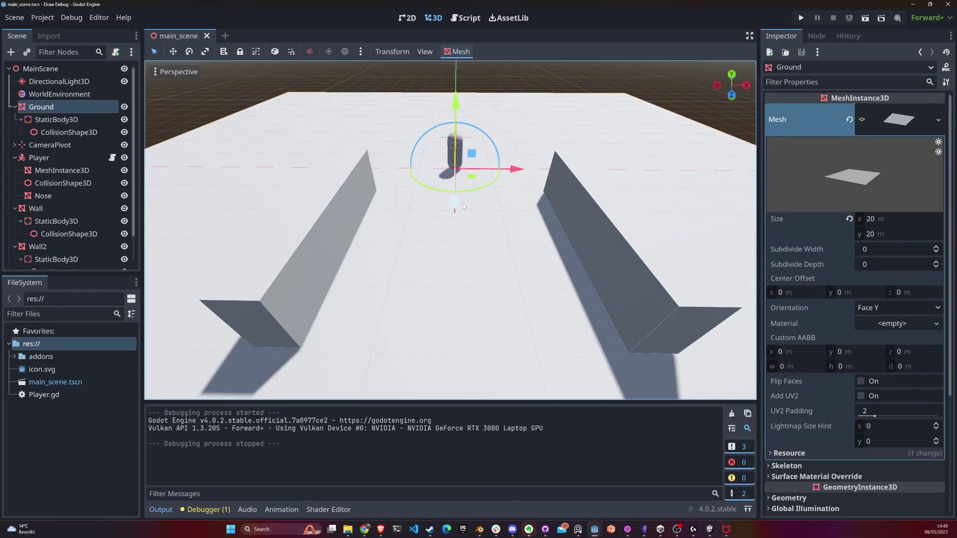
# Open the 3D Physics layer names in the project settings and look through the available layers
pyautogui.click(48, 19)
pyautogui.click(55, 31)
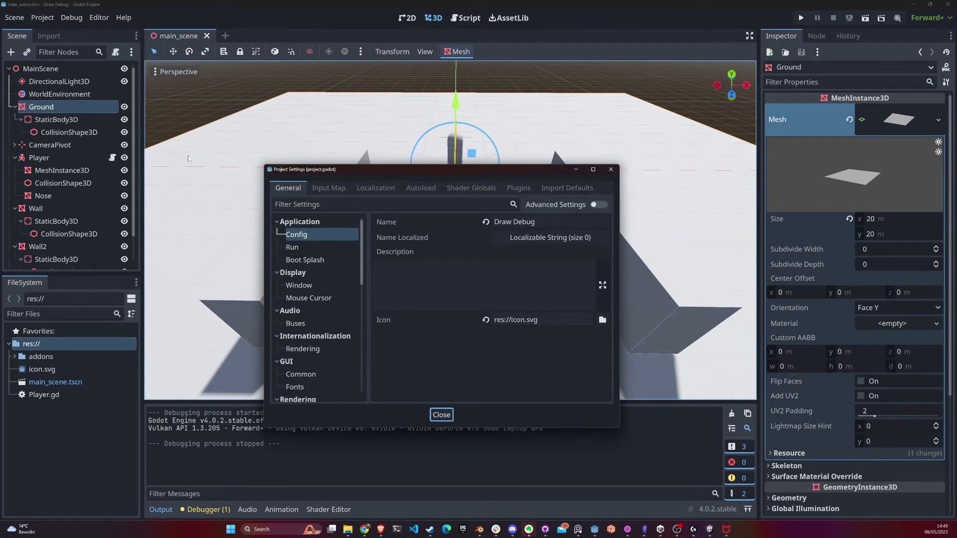
pyautogui.scroll(-10, 341, 288)
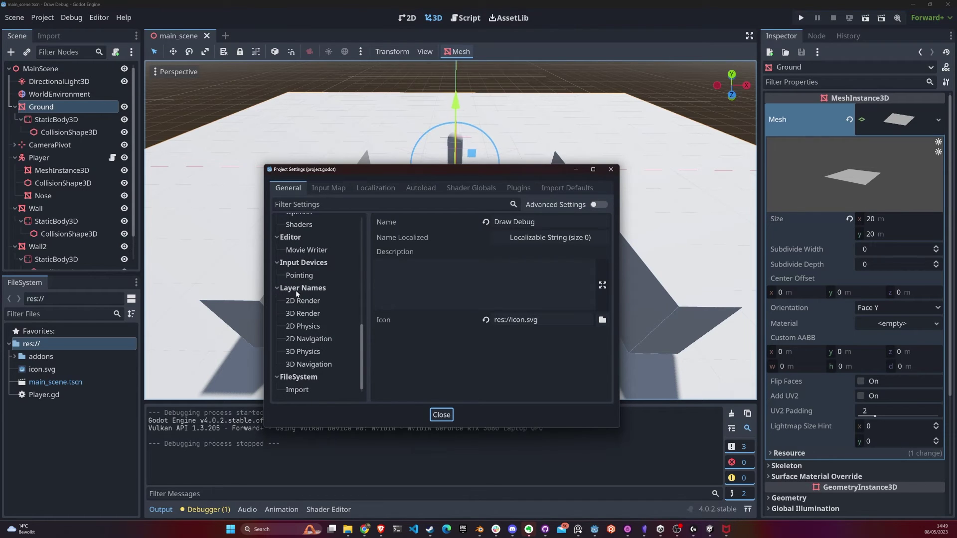
pyautogui.click(303, 352)
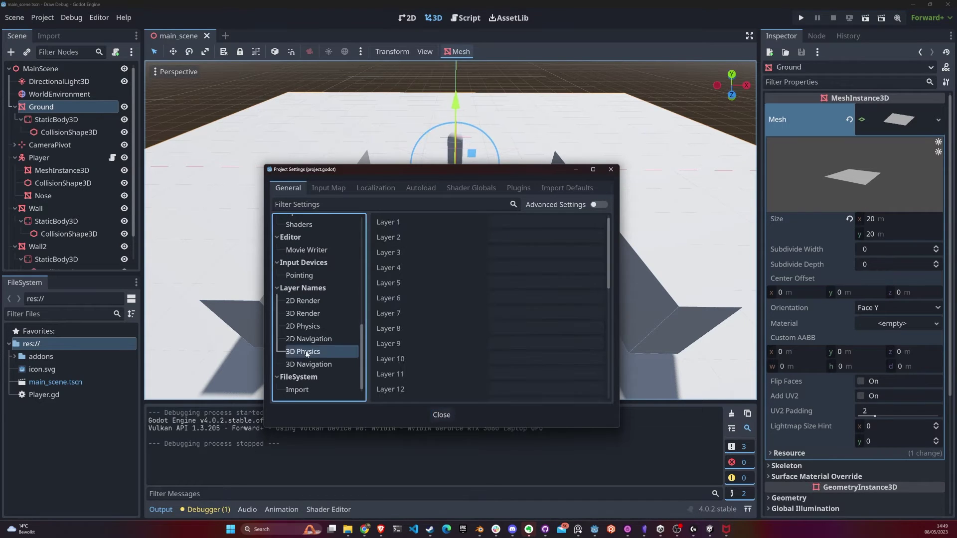
pyautogui.scroll(-5, 475, 333)
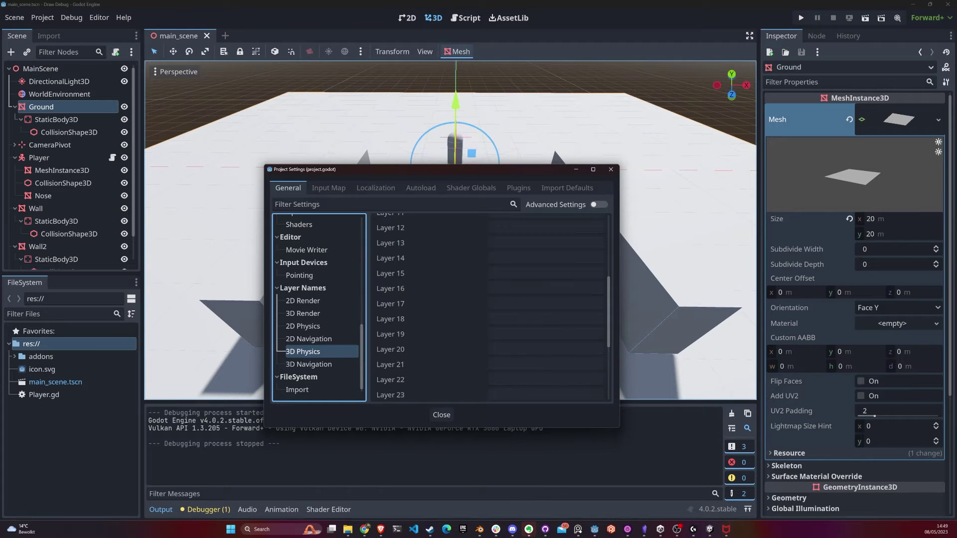
pyautogui.scroll(5, 455, 334)
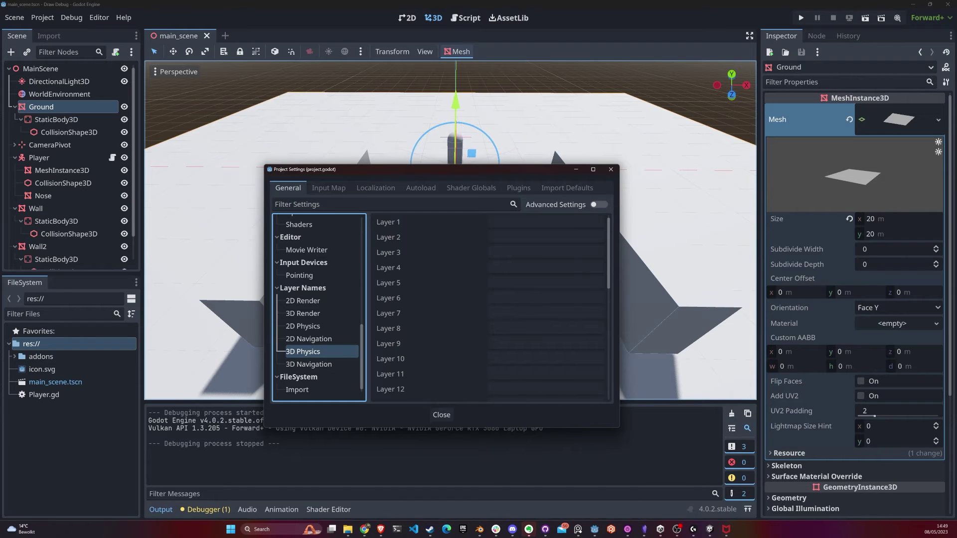
# Name 3D physics layer 1 Player, layer 2 Wall and layer 3 Crate, and close the project settings
pyautogui.click(545, 222)
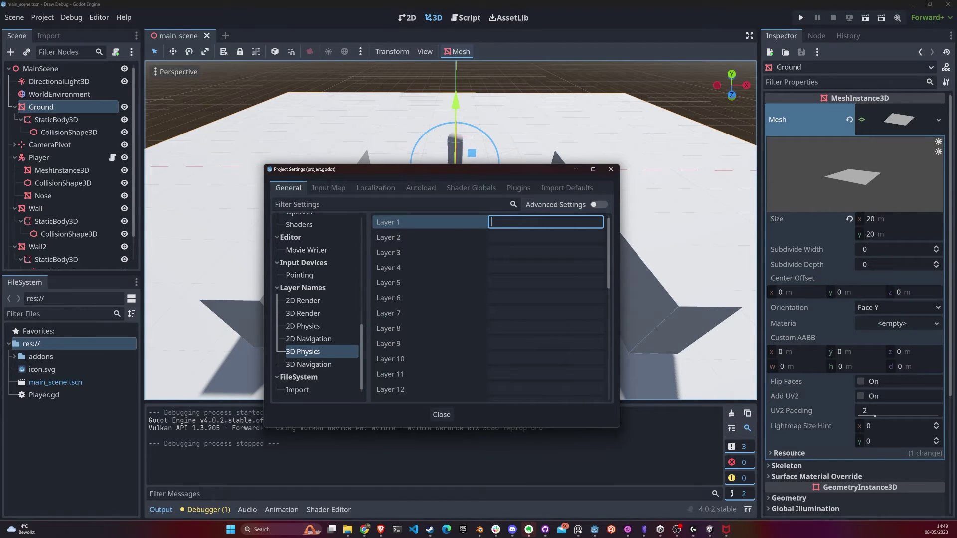
pyautogui.write('Player')
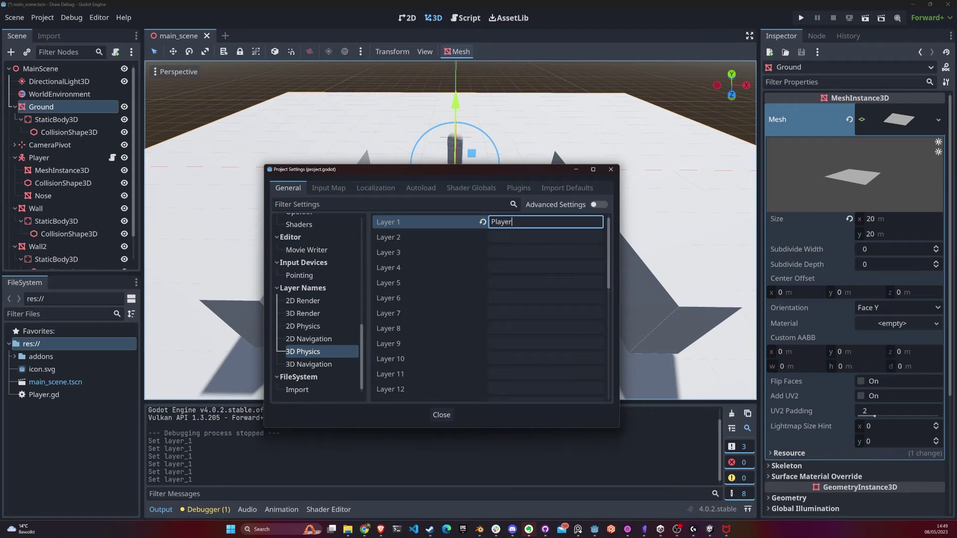
pyautogui.click(546, 237)
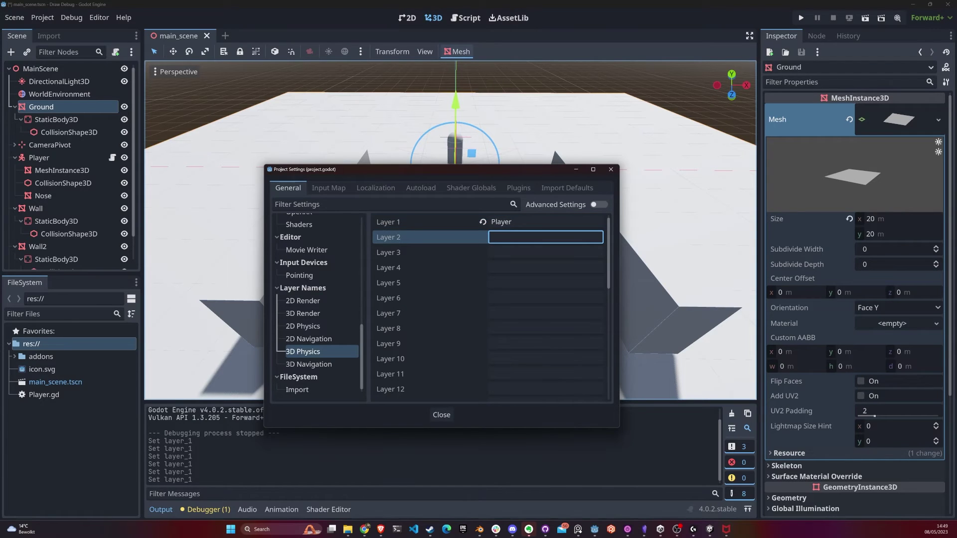
pyautogui.write('Wall')
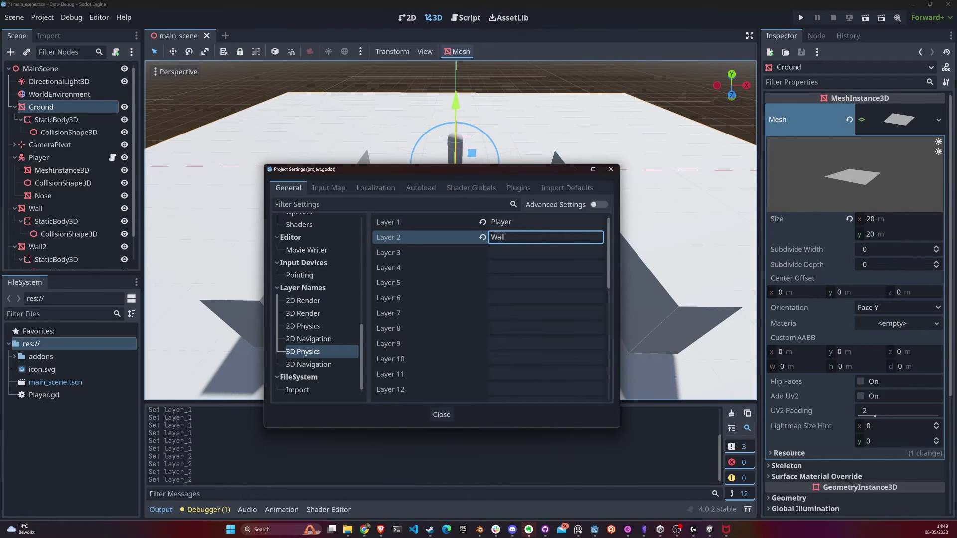
pyautogui.click(546, 253)
pyautogui.write('Crate')
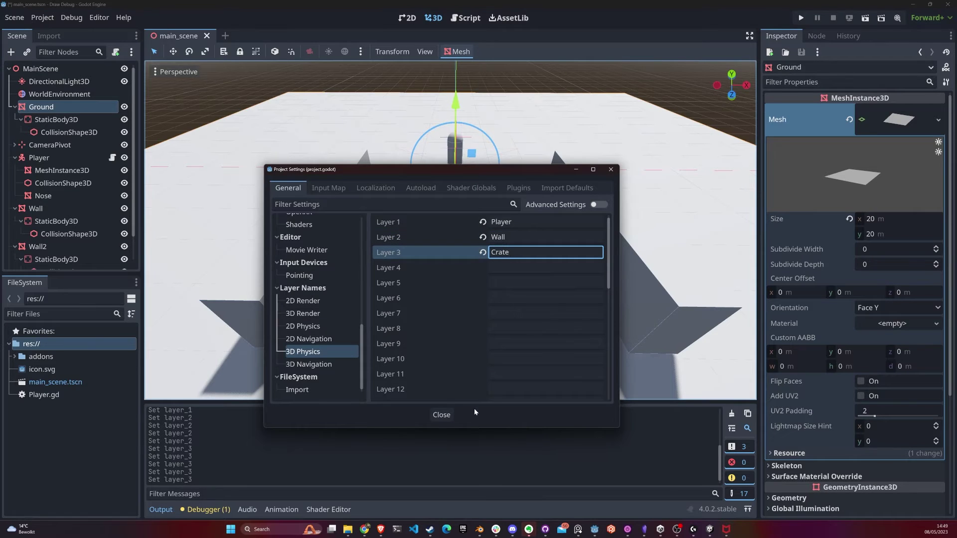
pyautogui.click(442, 415)
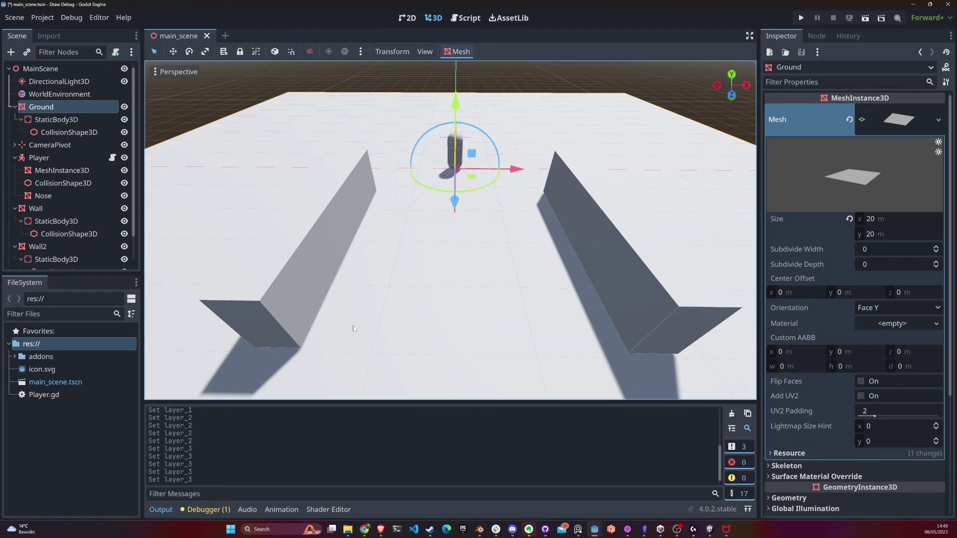
# Select the Player and check the new layer names on its collision layers
pyautogui.click(321, 233)
pyautogui.click(398, 214)
pyautogui.click(457, 153)
pyautogui.click(39, 157)
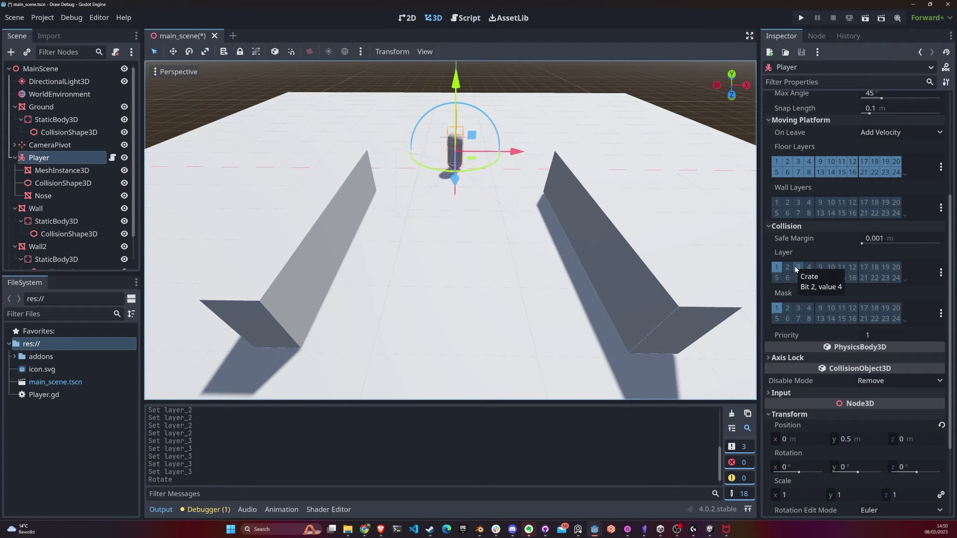
# Assign Wall2's StaticBody3D to collision layer 2 instead of layer 1, check the Wall's StaticBody3D against it, and save the scene
pyautogui.click(322, 224)
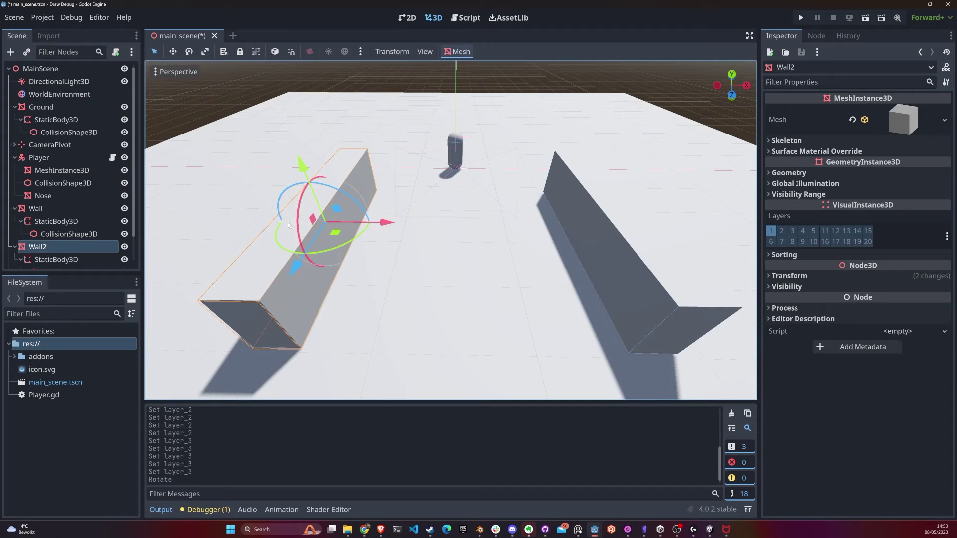
pyautogui.click(102, 259)
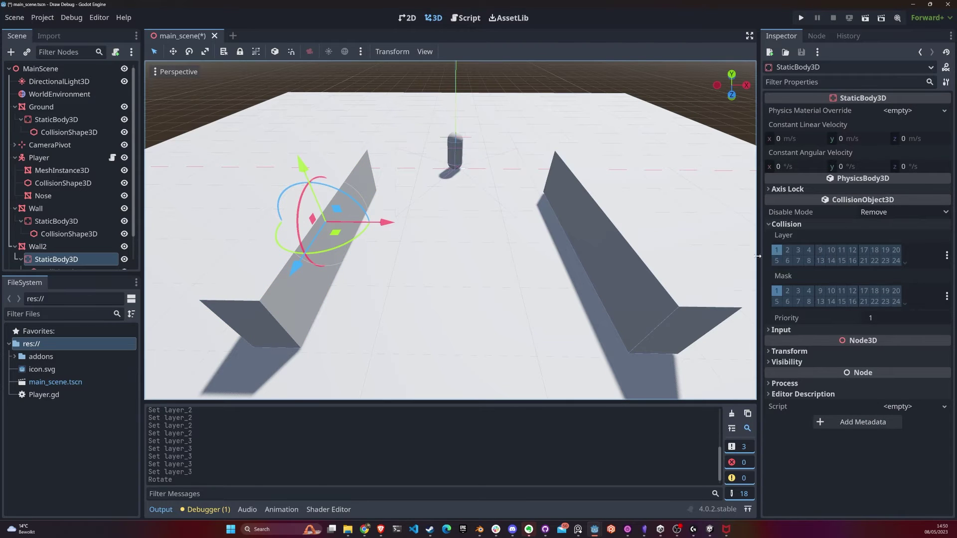
pyautogui.click(787, 250)
pyautogui.click(777, 250)
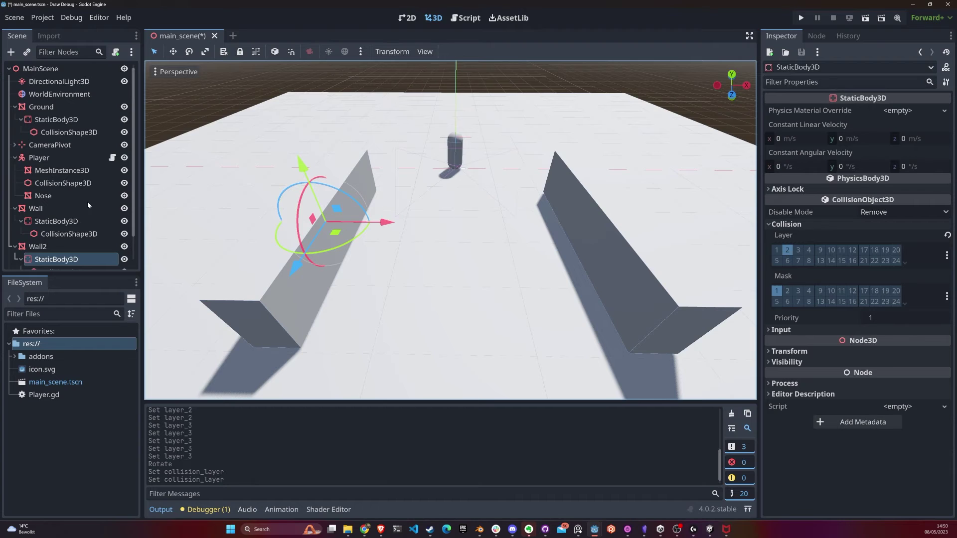
pyautogui.click(78, 221)
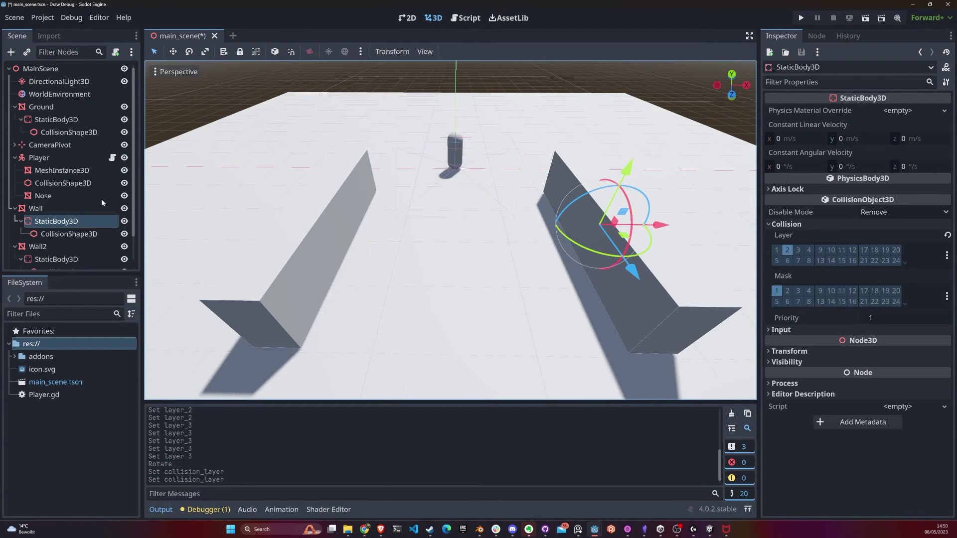
pyautogui.hotkey('ctrl', 's')
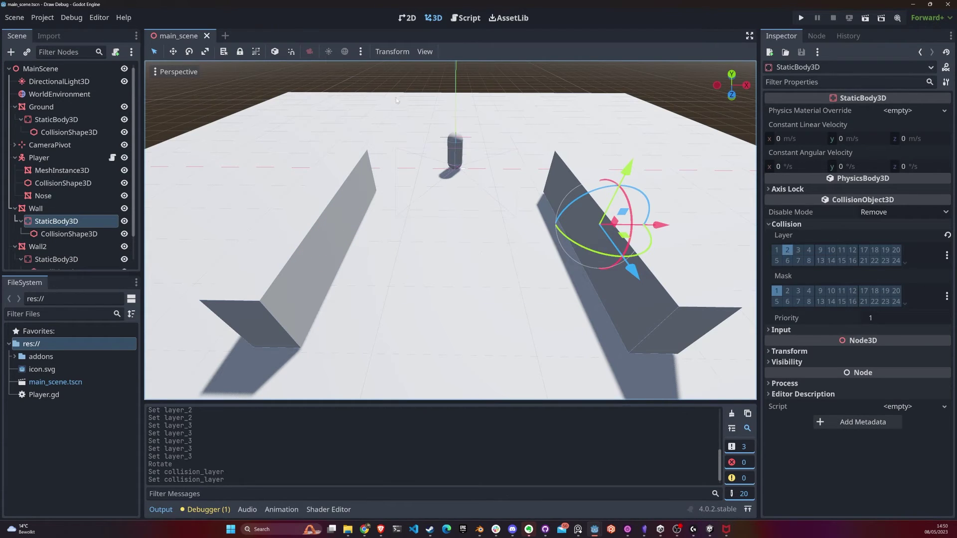
# Run the project with the Player's mask set to layer 1 only, steer the player into both walls, and close the game
pyautogui.click(23, 158)
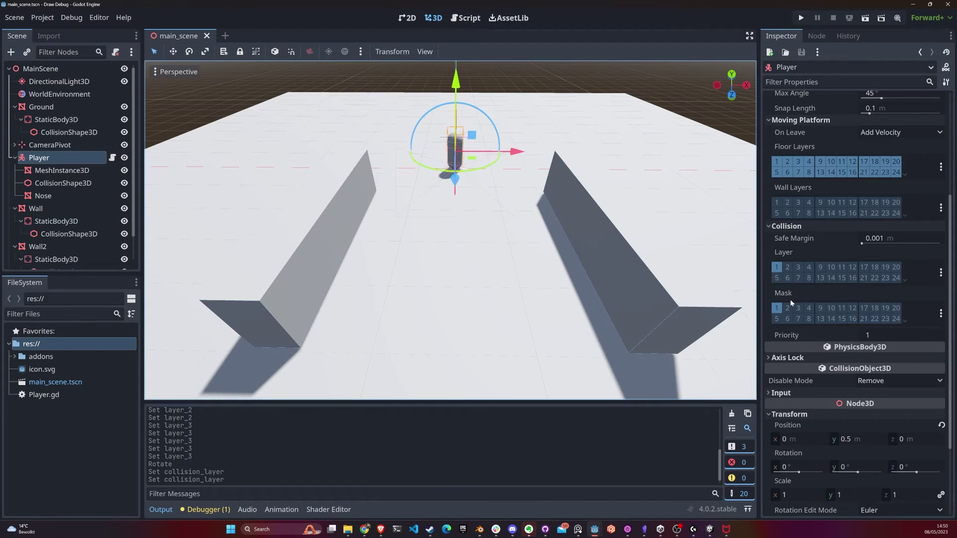
pyautogui.click(806, 19)
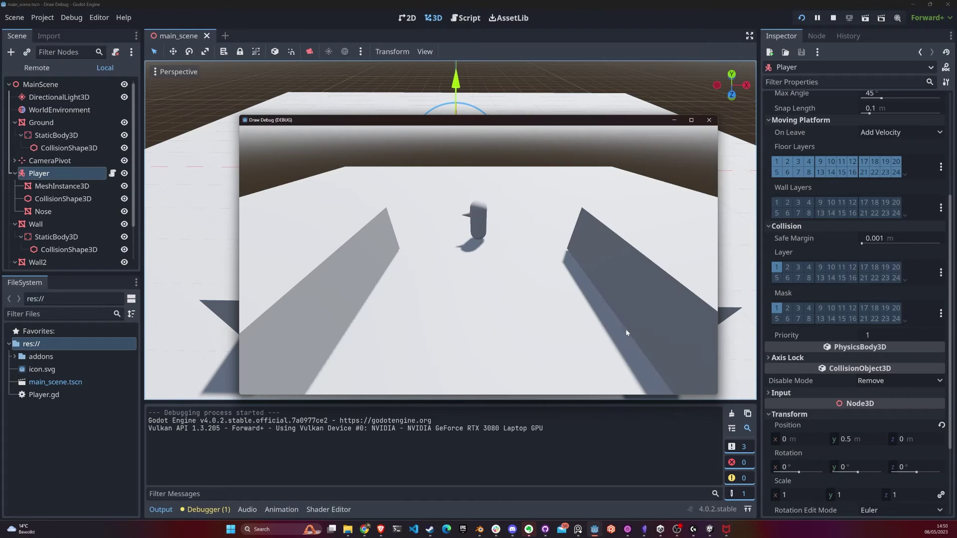
pyautogui.press('s')
pyautogui.press('a')
pyautogui.press('d')
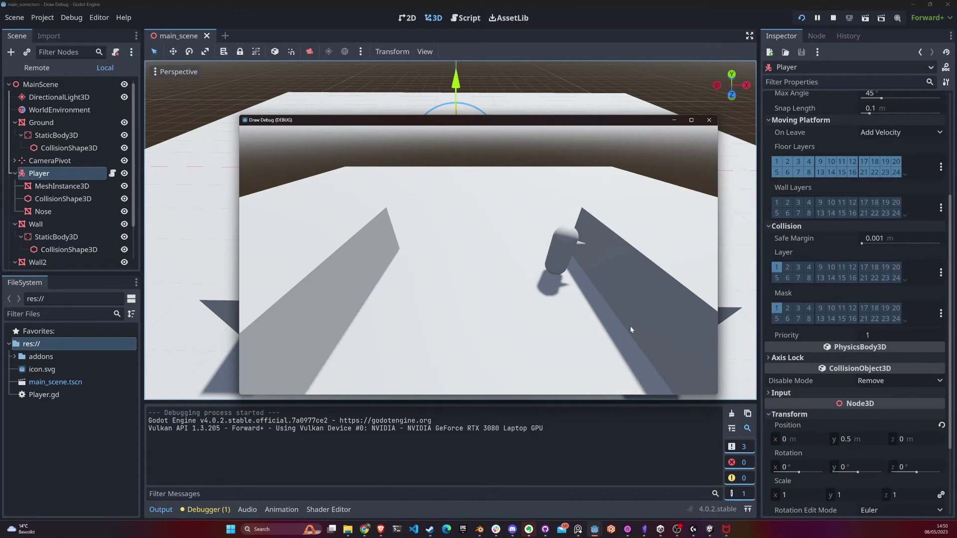
pyautogui.press('s')
pyautogui.press('a')
pyautogui.press('w')
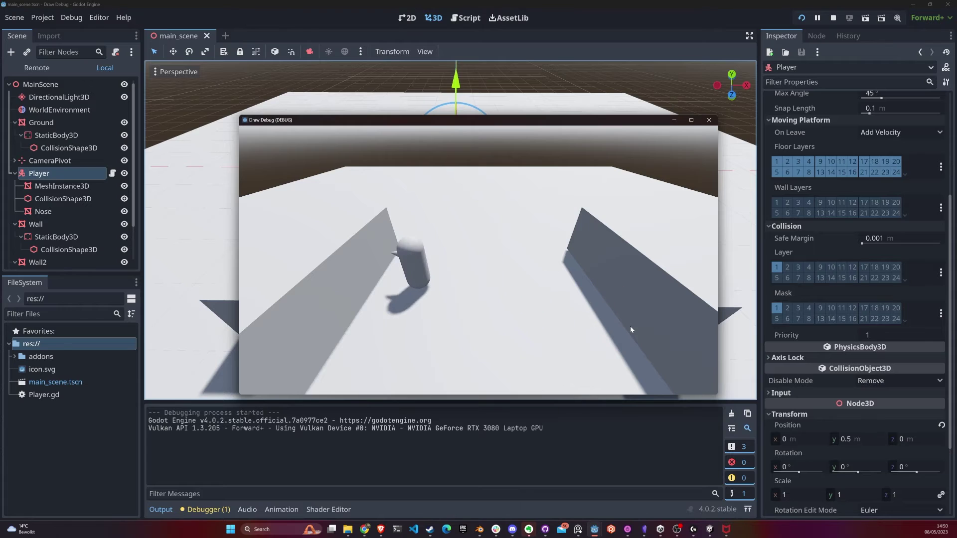
pyautogui.press('d')
pyautogui.press('w')
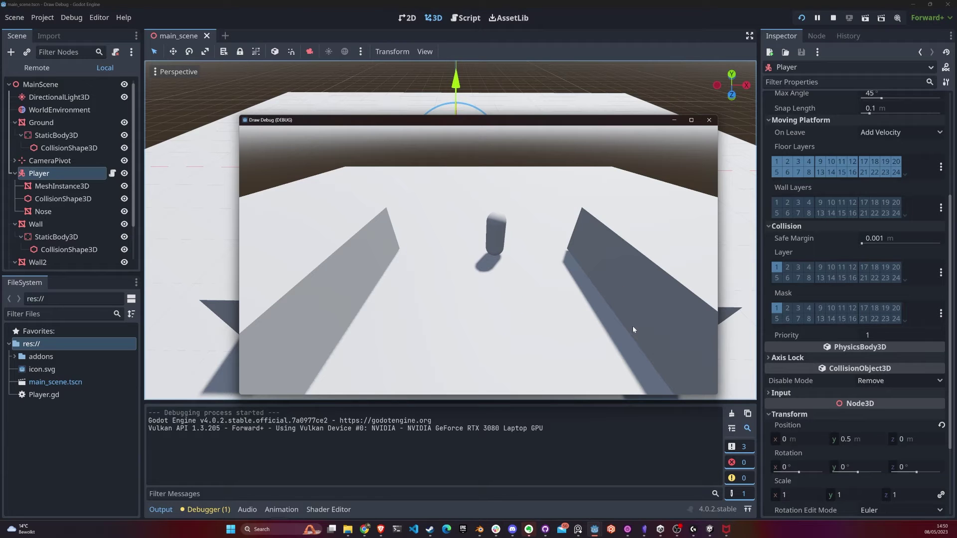
pyautogui.click(708, 120)
# Check the Wall's StaticBody3D layer, add layer 2 to the Player's collision mask, and save the scene
pyautogui.click(62, 221)
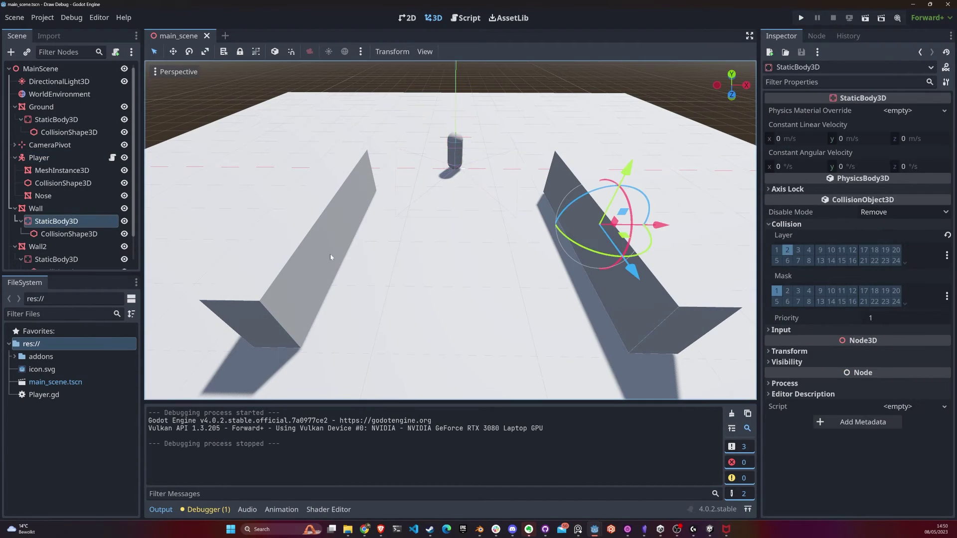
pyautogui.click(43, 158)
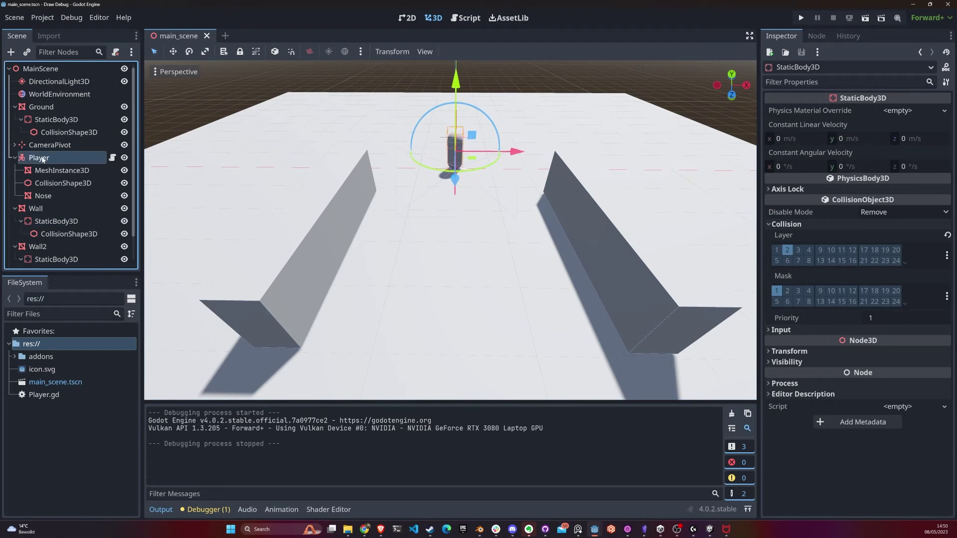
pyautogui.click(788, 308)
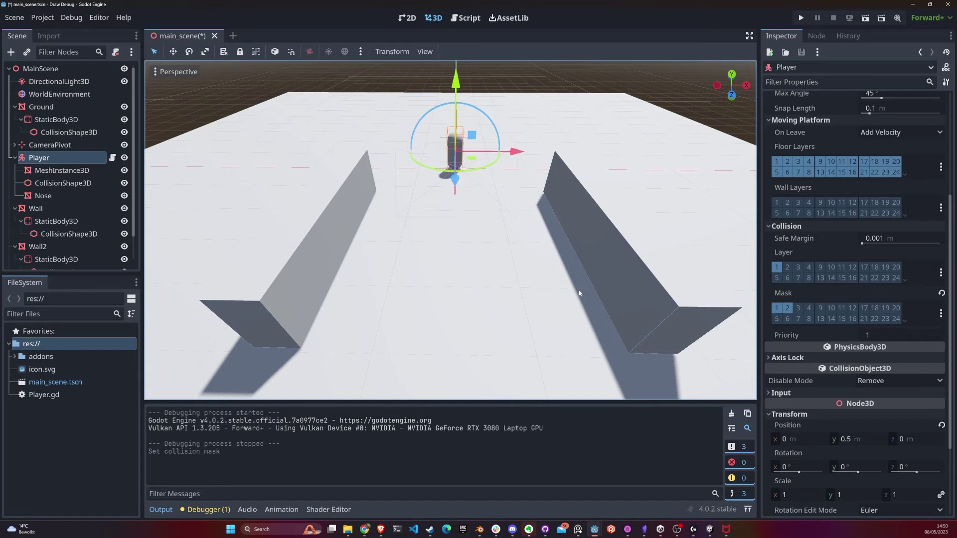
pyautogui.moveTo(787, 294)
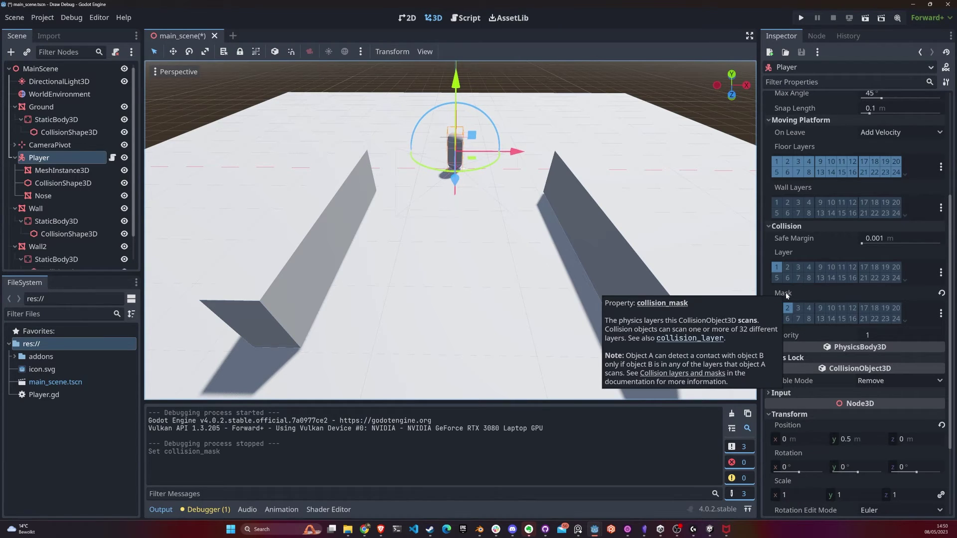
pyautogui.hotkey('ctrl', 's')
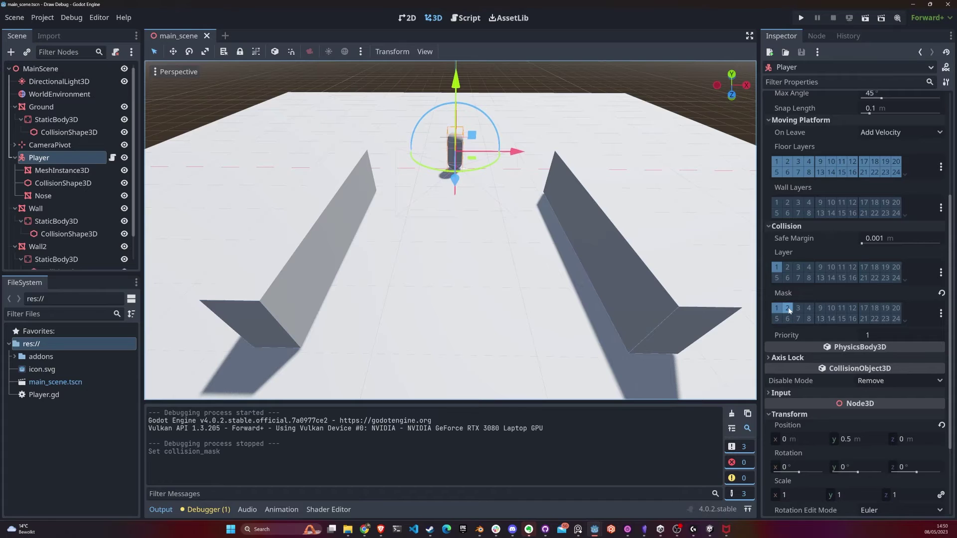
pyautogui.click(788, 308)
pyautogui.moveTo(833, 256)
# Run the project again, steer the player against both walls to test the new mask, and close the game
pyautogui.click(800, 18)
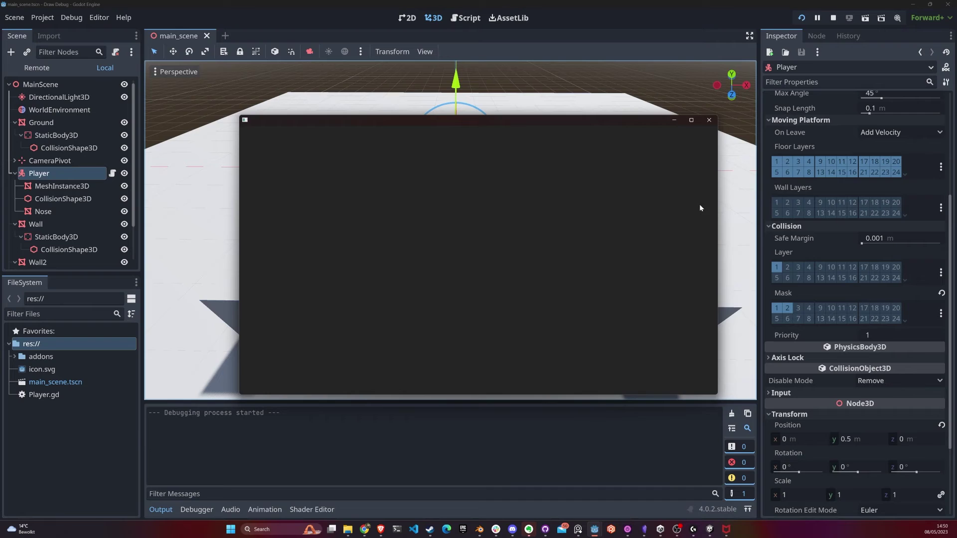
pyautogui.press('s')
pyautogui.press('d')
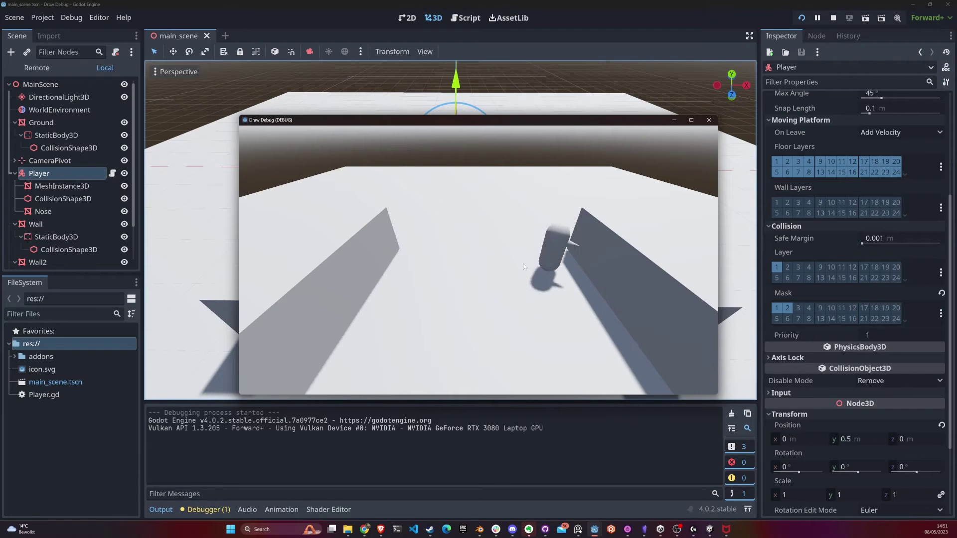
pyautogui.press('a')
pyautogui.press('s')
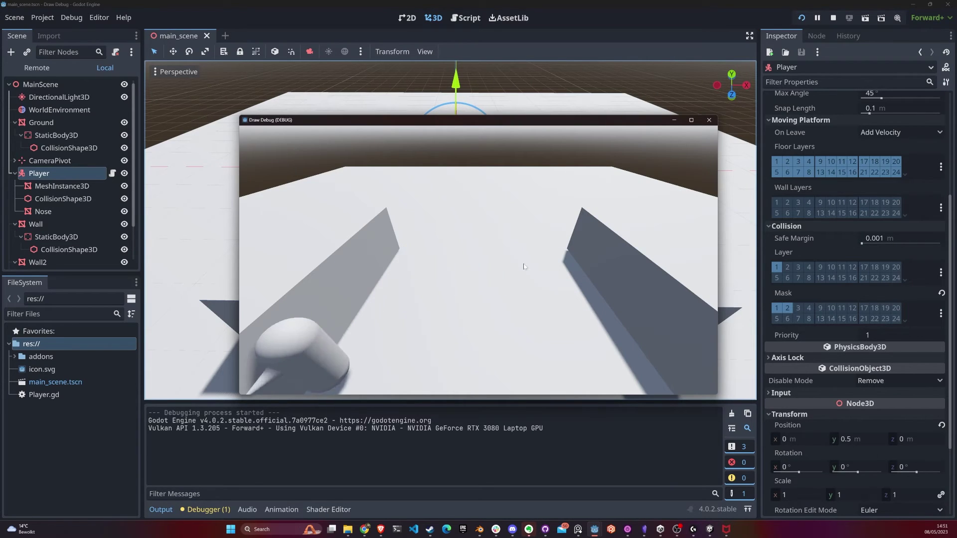
pyautogui.press('d')
pyautogui.press('w')
pyautogui.press('Left')
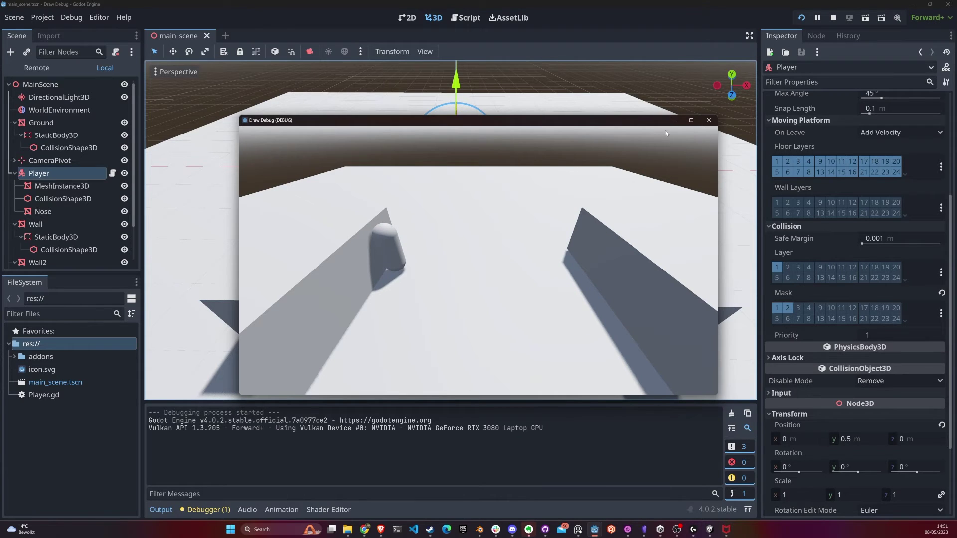
pyautogui.click(710, 120)
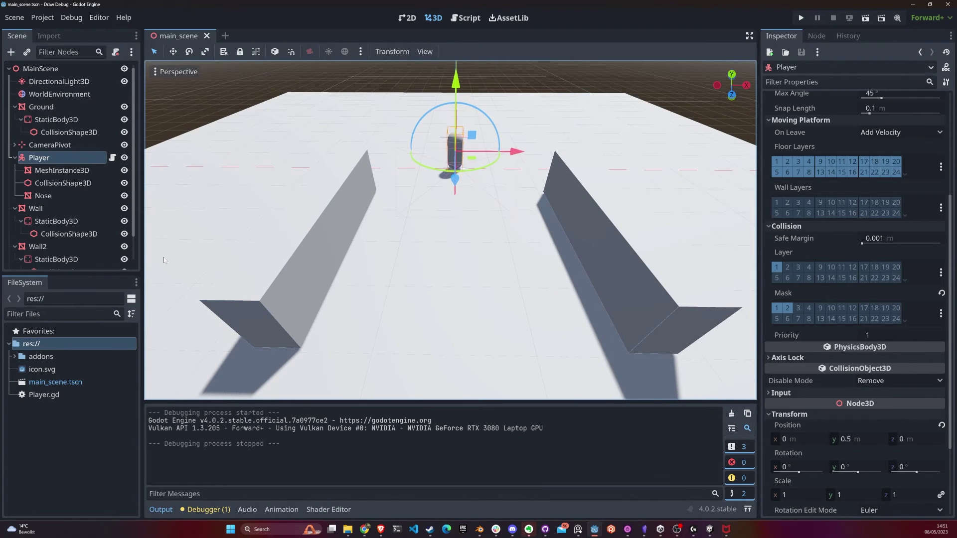
# Rename the childless StaticBody3D at the end of the scene tree to Crate and read its configuration warning
pyautogui.scroll(-1, 81, 243)
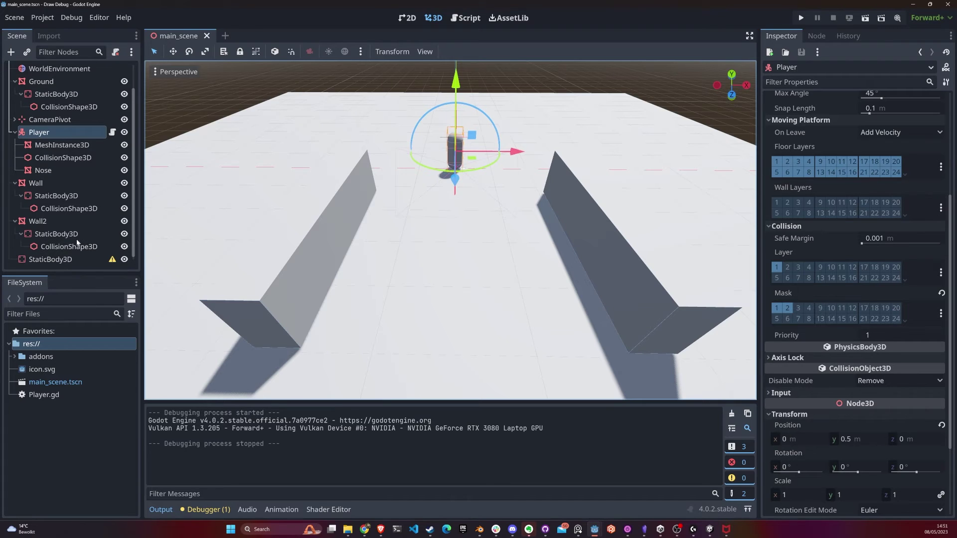
pyautogui.click(50, 259)
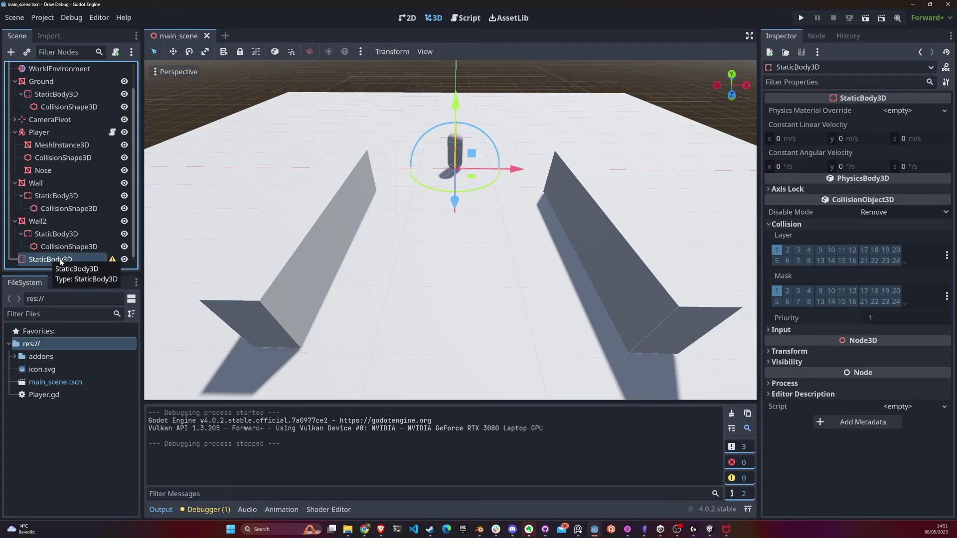
pyautogui.doubleClick(60, 260)
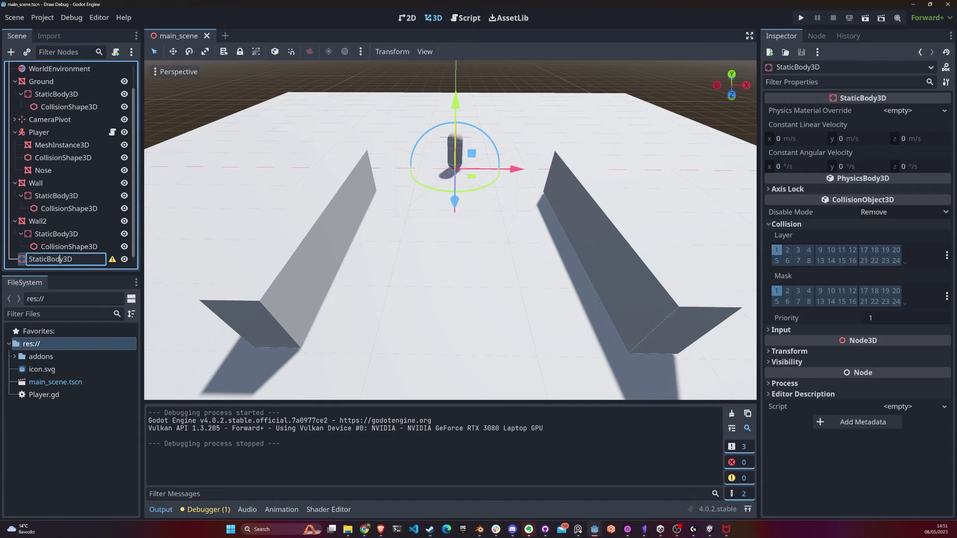
pyautogui.hotkey('ctrl', 'a')
pyautogui.write('Crate')
pyautogui.press('Return')
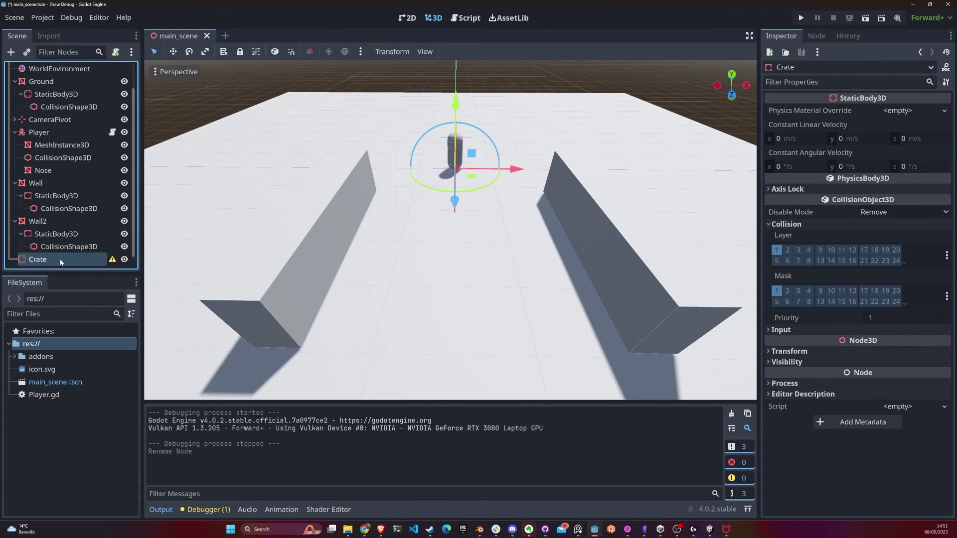
pyautogui.click(112, 259)
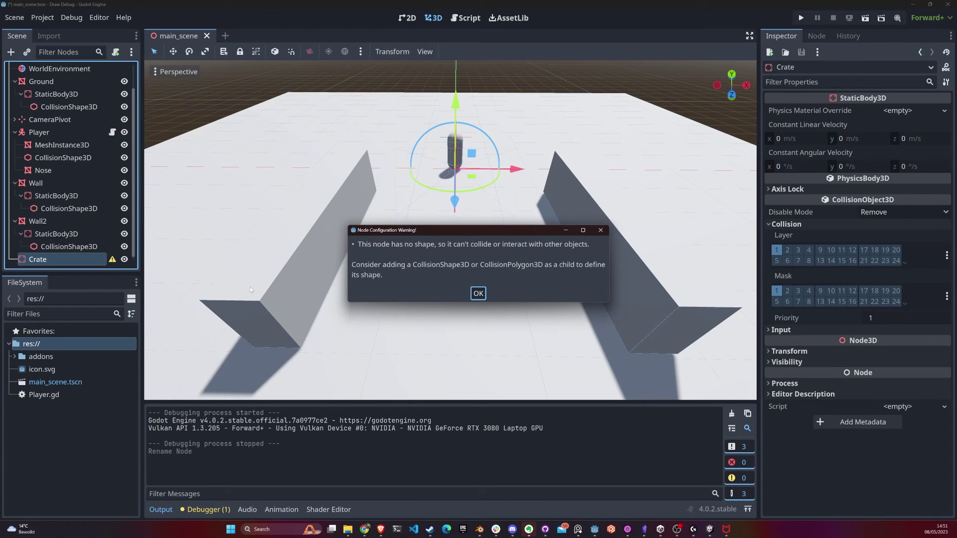
pyautogui.press('Return')
# Add a MeshInstance3D child to the Crate and give it a box mesh, leaving the mesh at its original position
pyautogui.rightClick(51, 259)
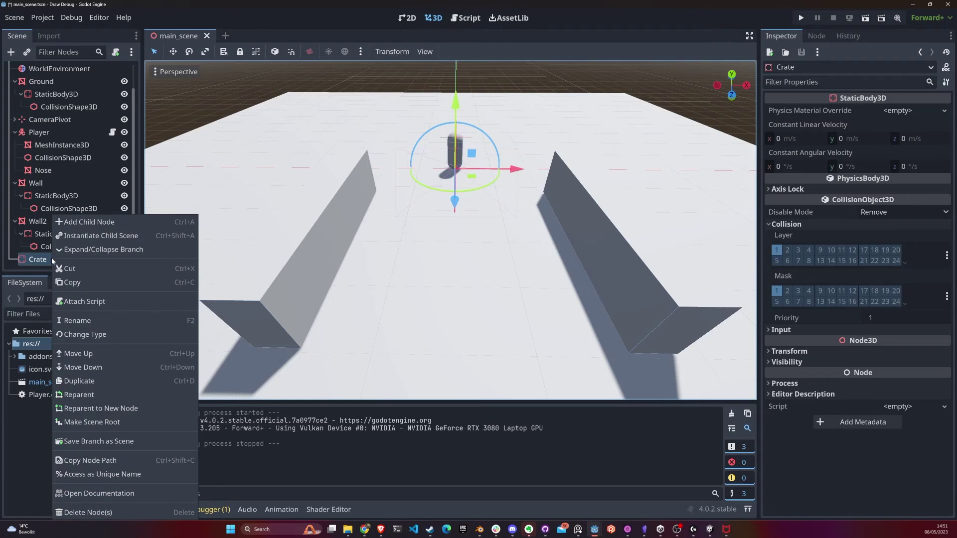
pyautogui.click(113, 223)
pyautogui.write('mesh')
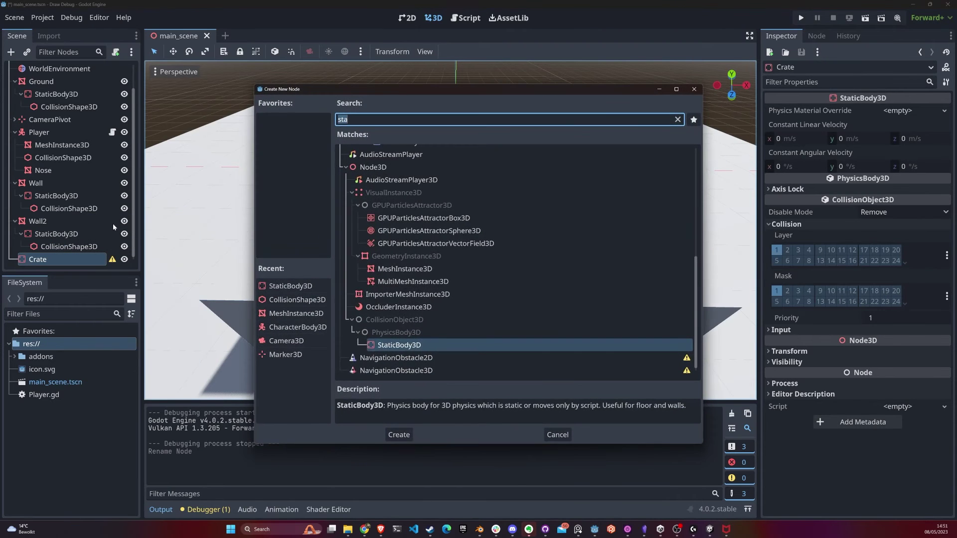
pyautogui.press('Return')
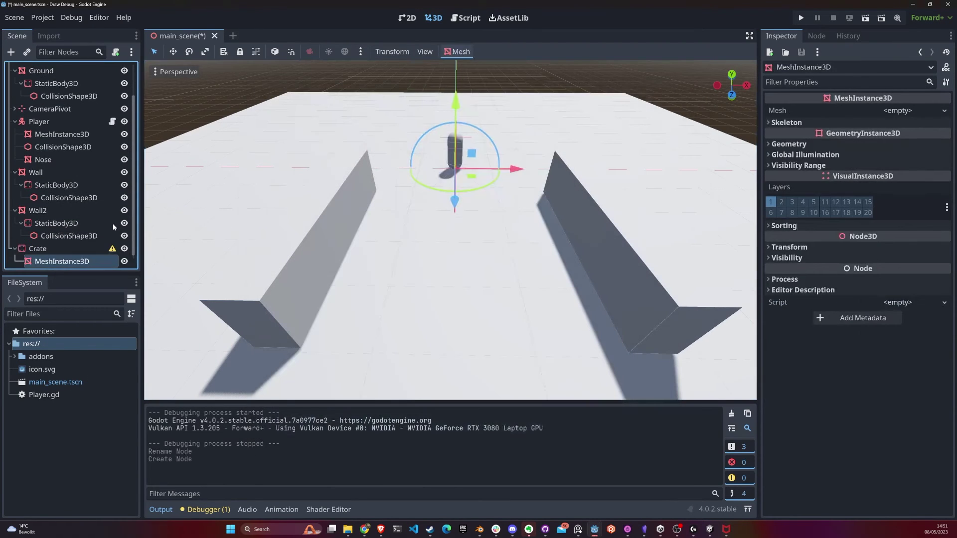
pyautogui.click(944, 111)
pyautogui.click(905, 167)
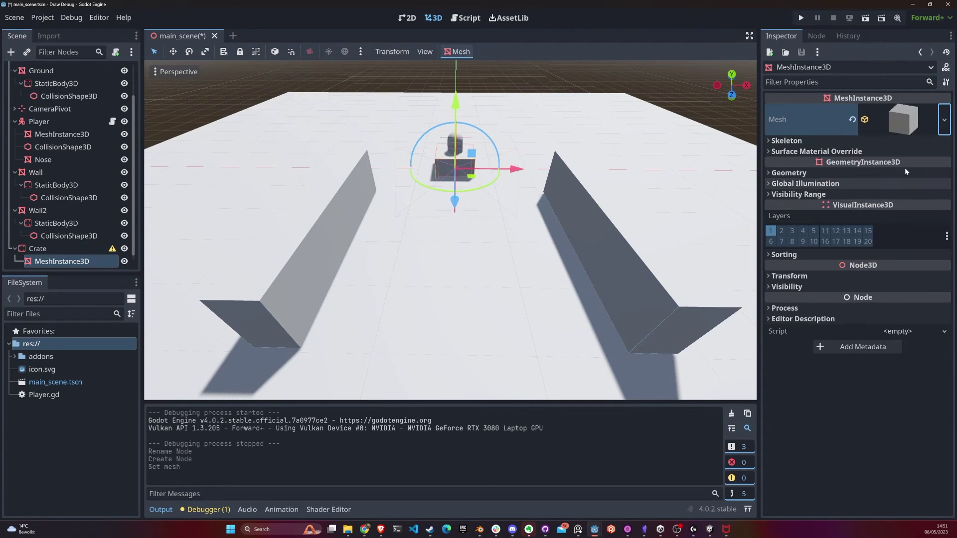
pyautogui.moveTo(454, 209); pyautogui.dragTo(451, 281)
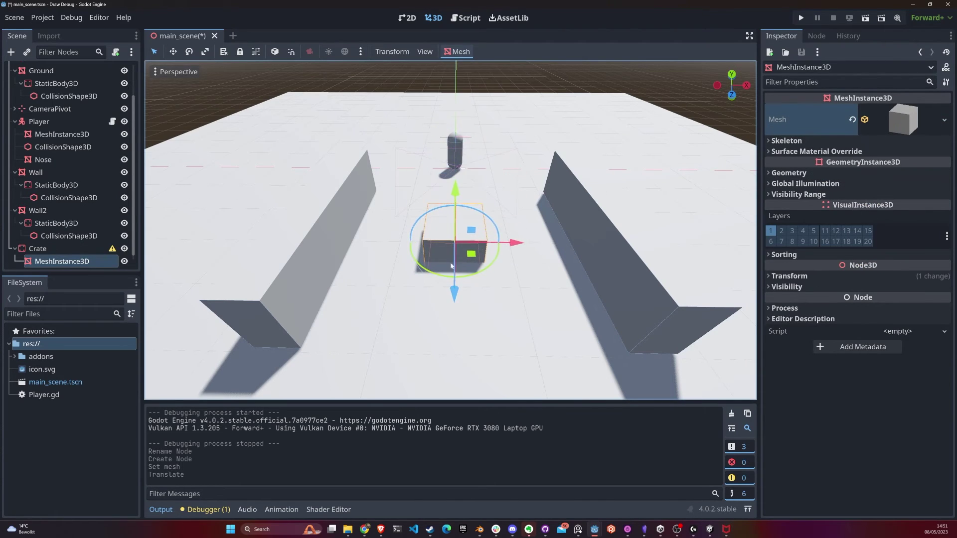
pyautogui.hotkey('ctrl', 'z')
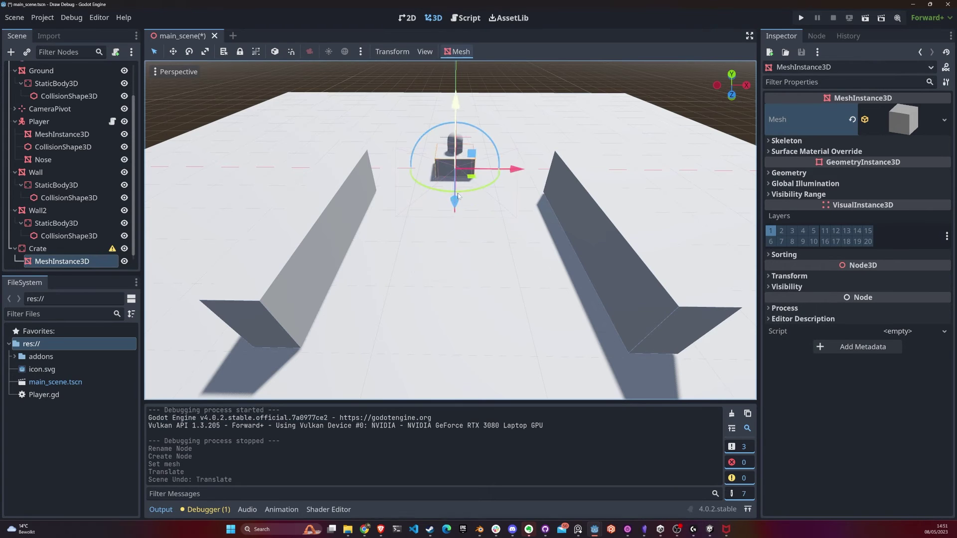
# Add a CollisionShape3D child node to the Crate
pyautogui.click(58, 247)
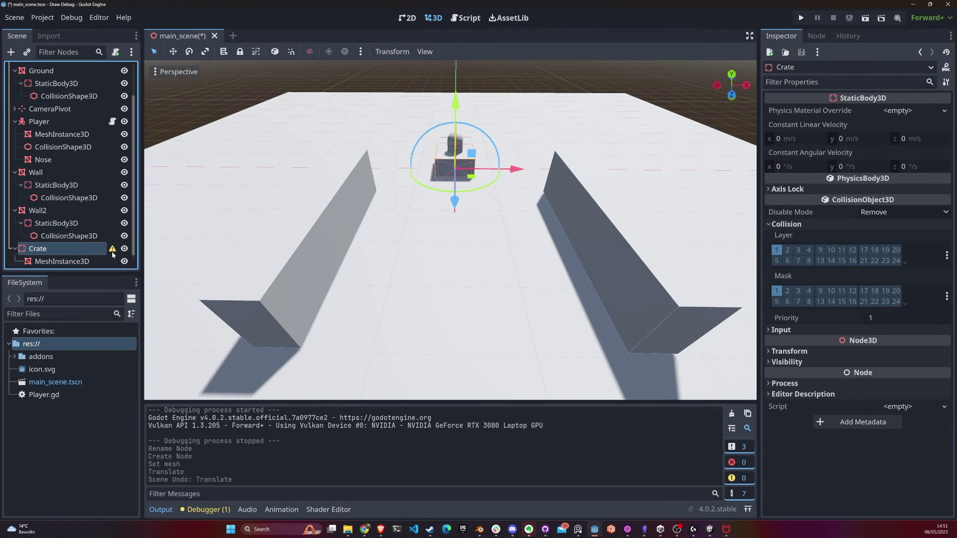
pyautogui.rightClick(93, 249)
pyautogui.click(134, 222)
pyautogui.write('co')
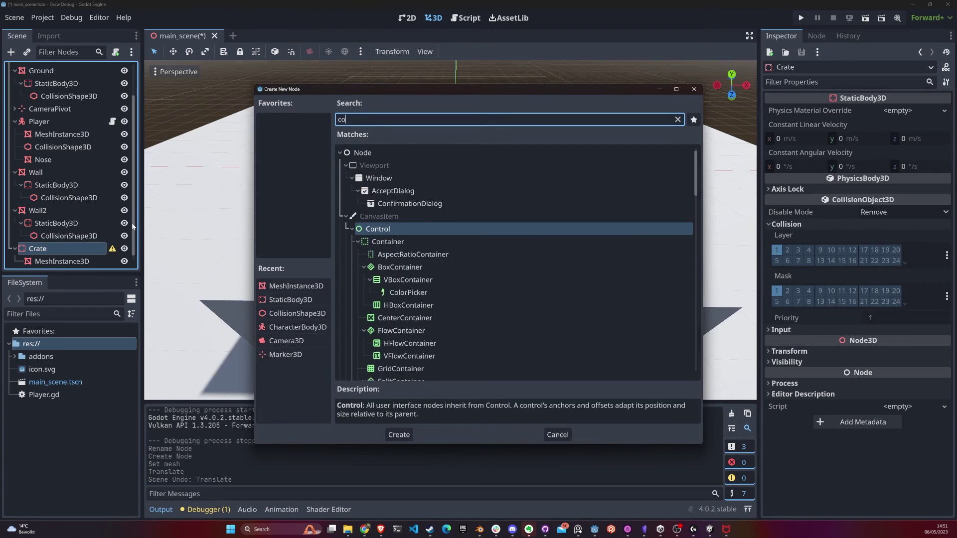
pyautogui.write('ll')
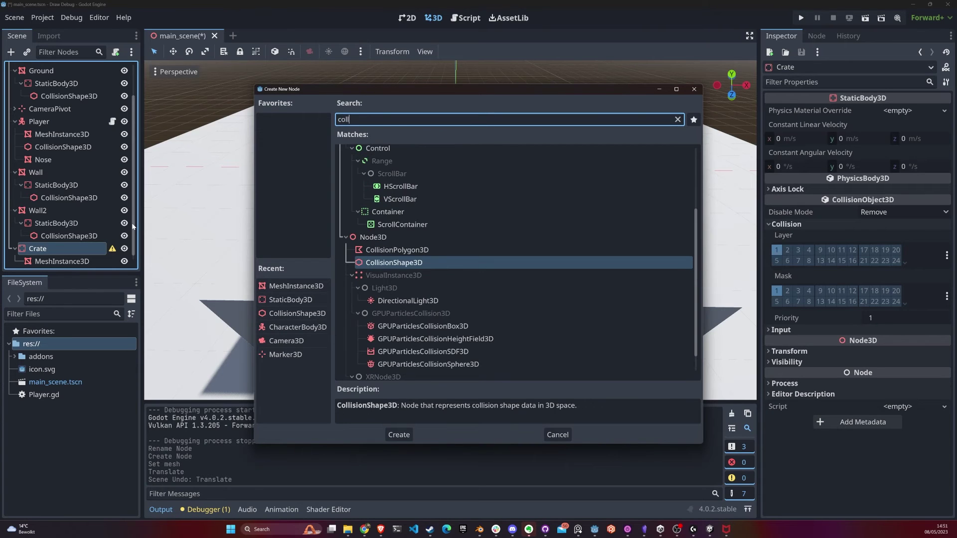
pyautogui.press('Return')
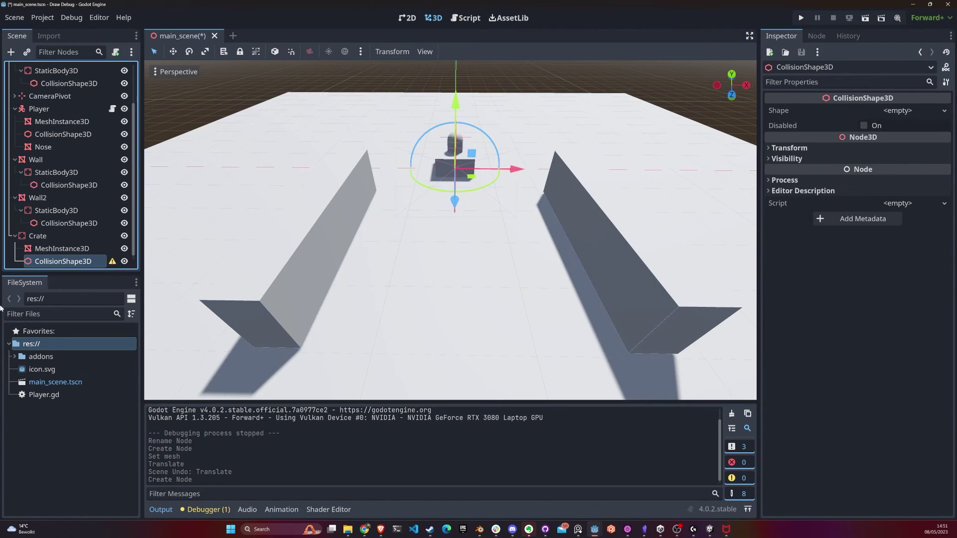
# Read the configuration warning on the Crate's CollisionShape3D and assign it a BoxShape3D shape
pyautogui.click(112, 261)
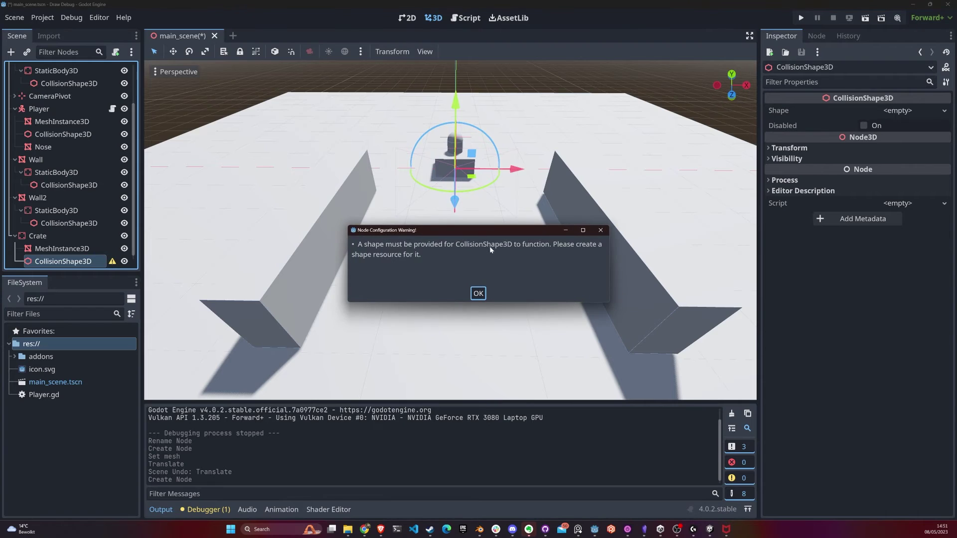
pyautogui.click(482, 293)
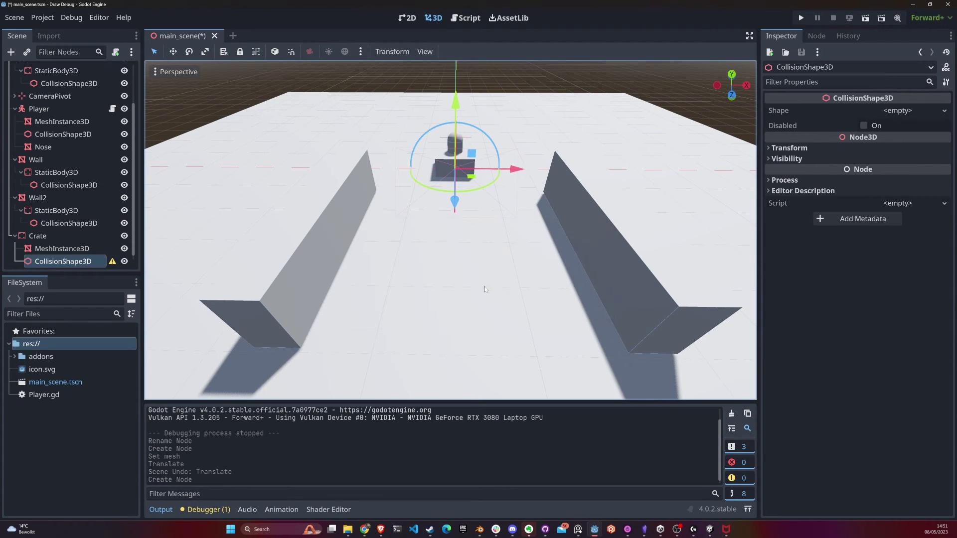
pyautogui.click(944, 110)
pyautogui.click(900, 151)
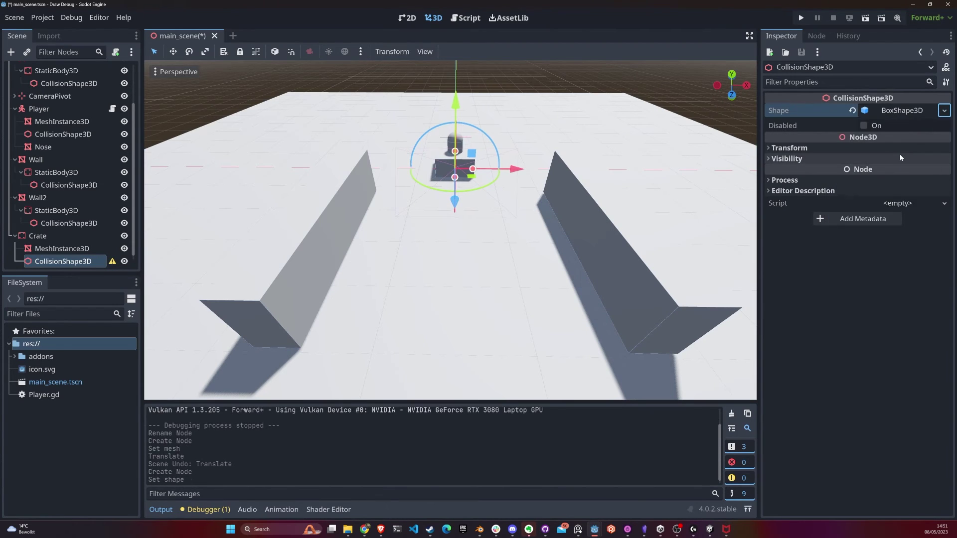
pyautogui.moveTo(504, 227); pyautogui.dragTo(549, 187, button='right')
pyautogui.press('a')
pyautogui.moveTo(464, 285); pyautogui.dragTo(447, 270, button='right')
pyautogui.press('d')
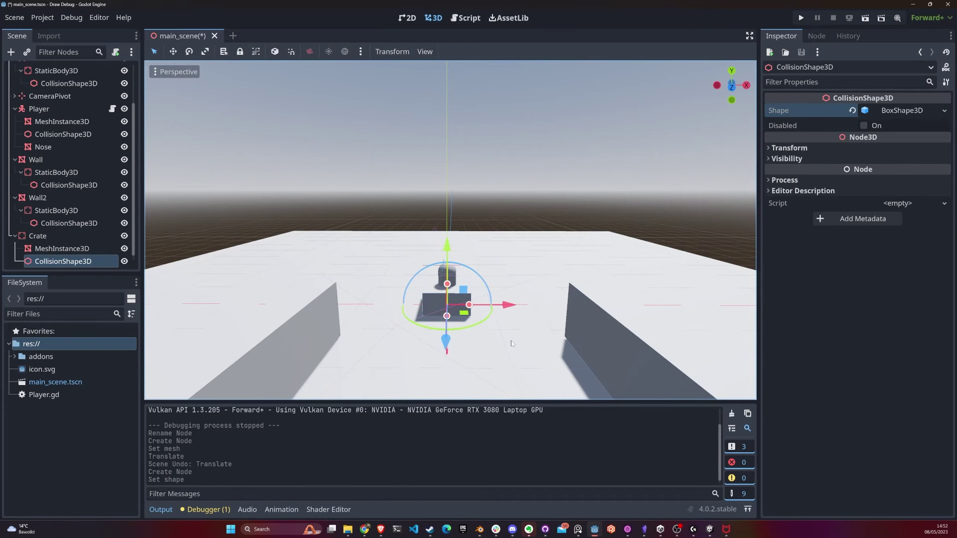
pyautogui.moveTo(512, 343)
pyautogui.mouseDown(button='right')
pyautogui.moveTo(515, 325)
pyautogui.moveTo(514, 333)
pyautogui.mouseUp(button='right')
pyautogui.press('s')
pyautogui.moveTo(442, 318)
pyautogui.mouseDown()
pyautogui.moveTo(443, 353)
pyautogui.moveTo(443, 333)
pyautogui.mouseUp()
pyautogui.hotkey('ctrl', 'z')
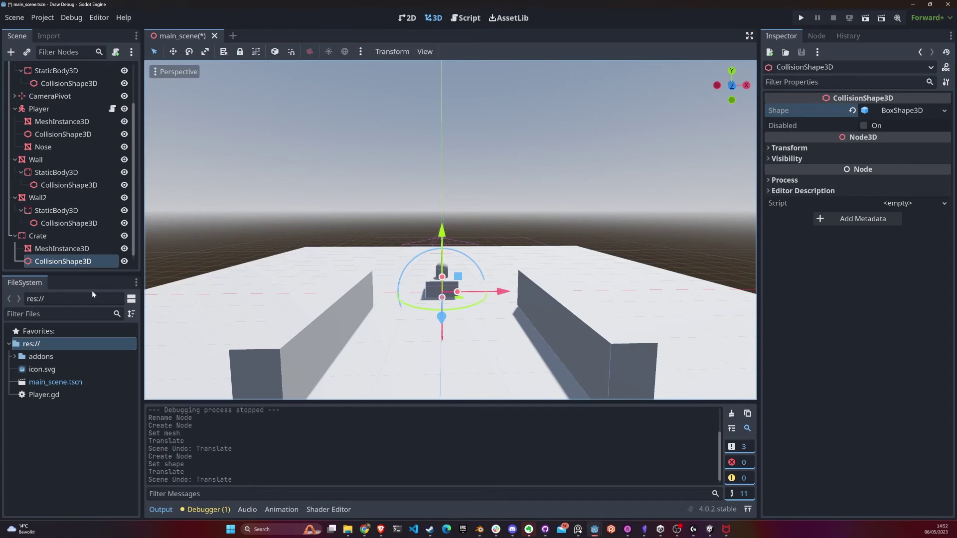
# Move the whole Crate along its Z axis to between the two walls, raise it onto the floor and save the scene
pyautogui.click(37, 237)
pyautogui.moveTo(442, 318); pyautogui.dragTo(442, 374)
pyautogui.moveTo(441, 280); pyautogui.dragTo(441, 248)
pyautogui.hotkey('ctrl', 's')
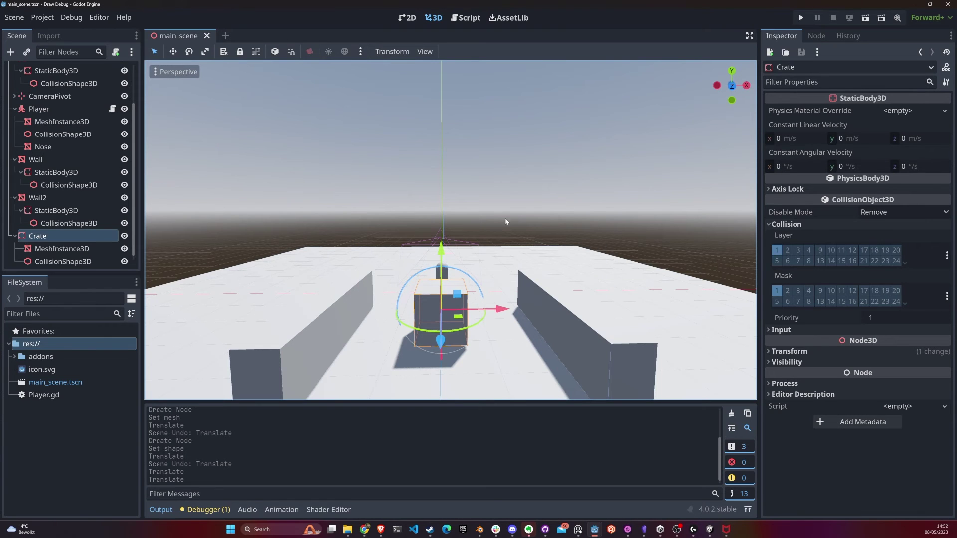
# Run the project and walk the player around and against the crate to test its collision, ending with the game closed
pyautogui.press('F5')
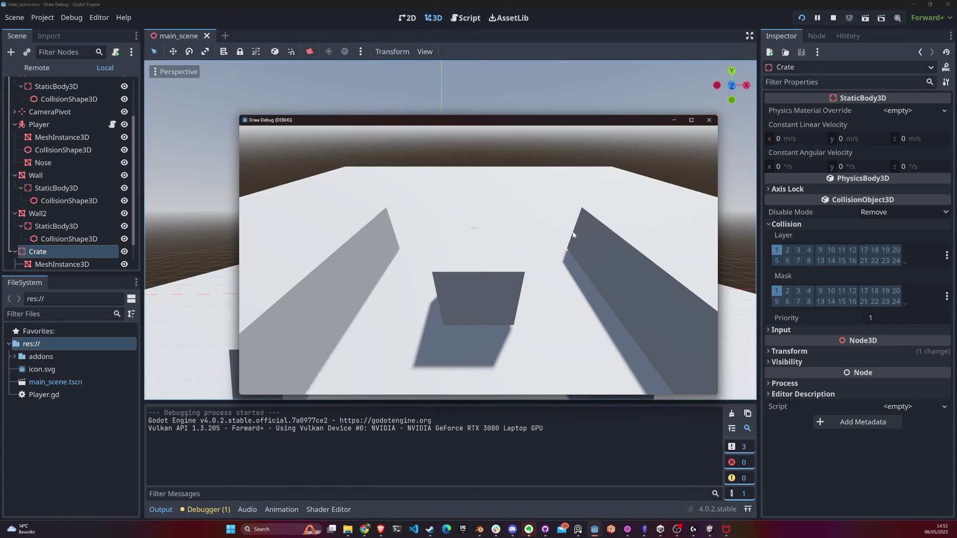
pyautogui.press('Up')
pyautogui.press('Right')
pyautogui.press('Left')
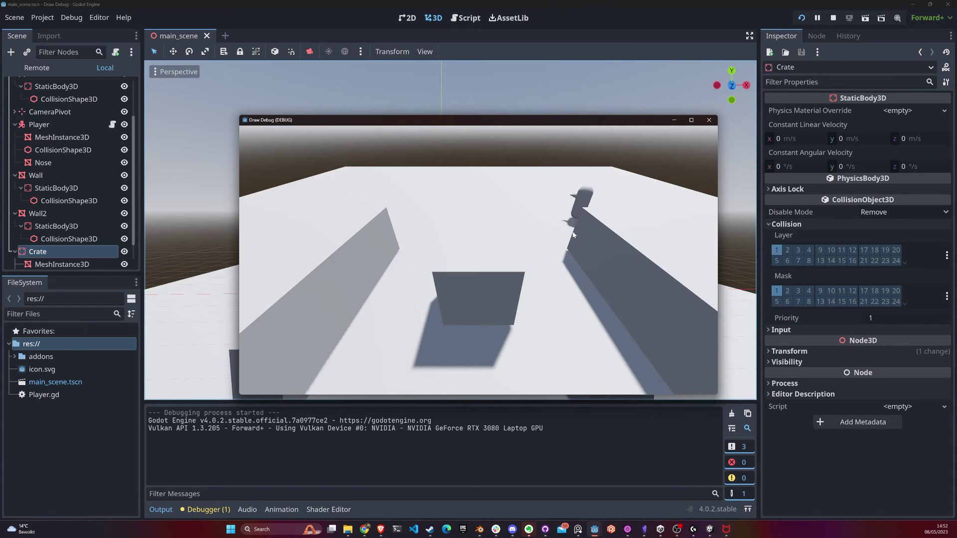
pyautogui.press('Left')
pyautogui.press('Down')
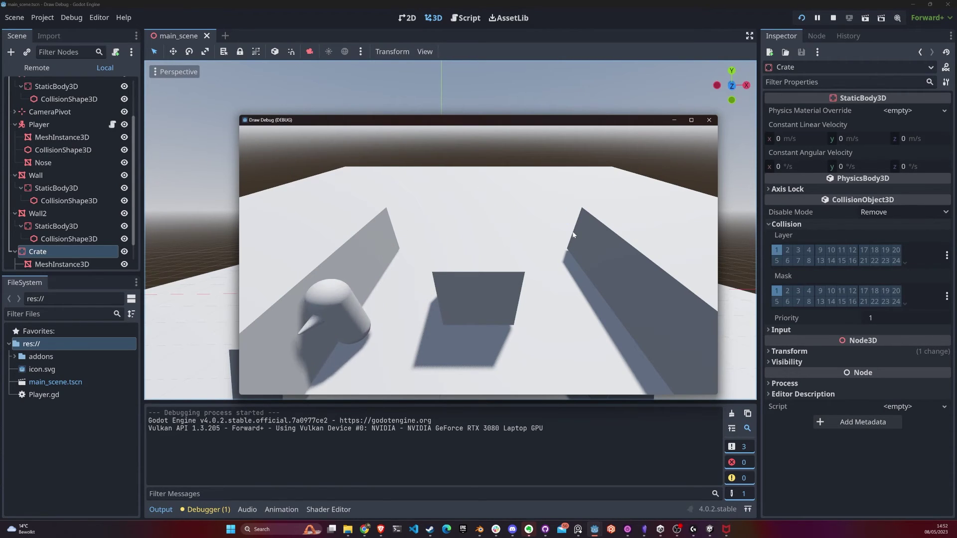
pyautogui.press('Right')
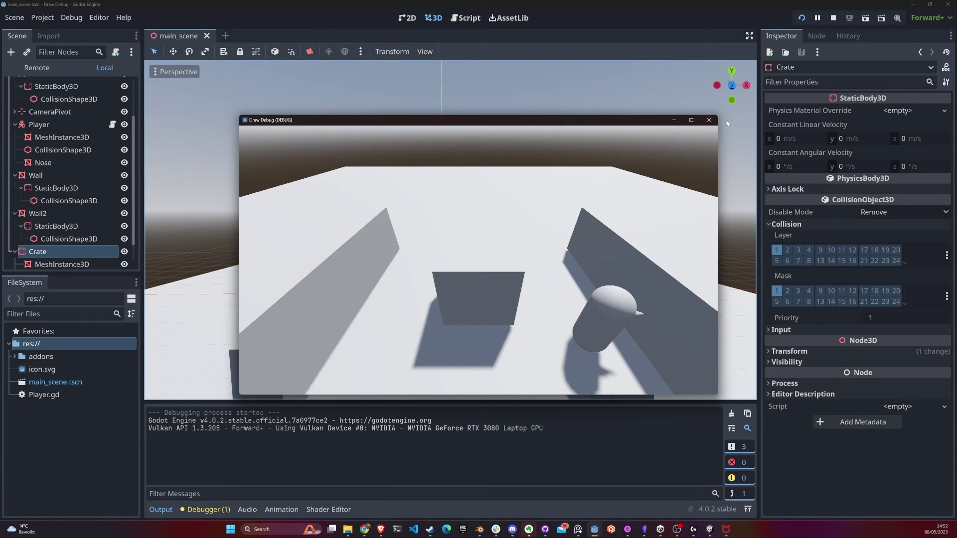
pyautogui.click(710, 120)
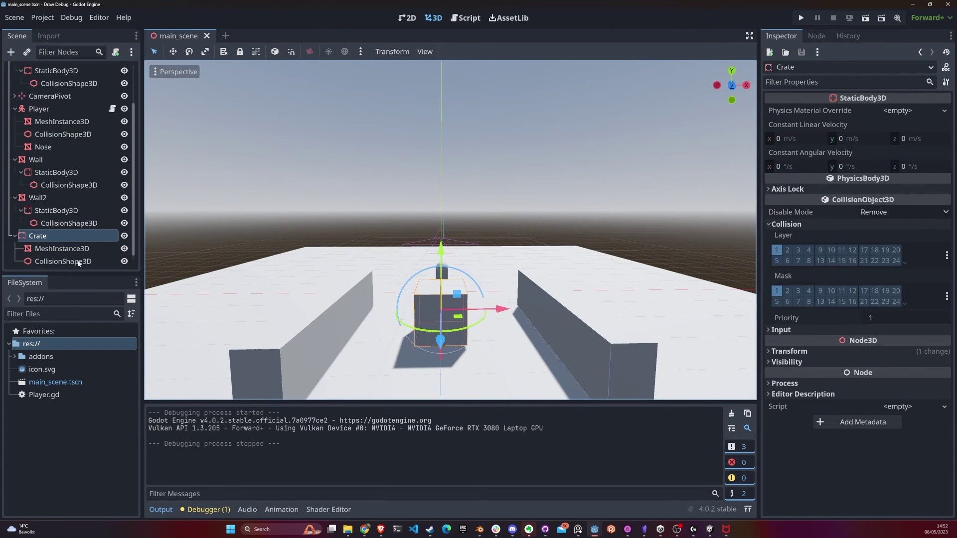
# Check the Player's collision layer and mask, and set the Crate's collision layer to 3 only
pyautogui.click(63, 261)
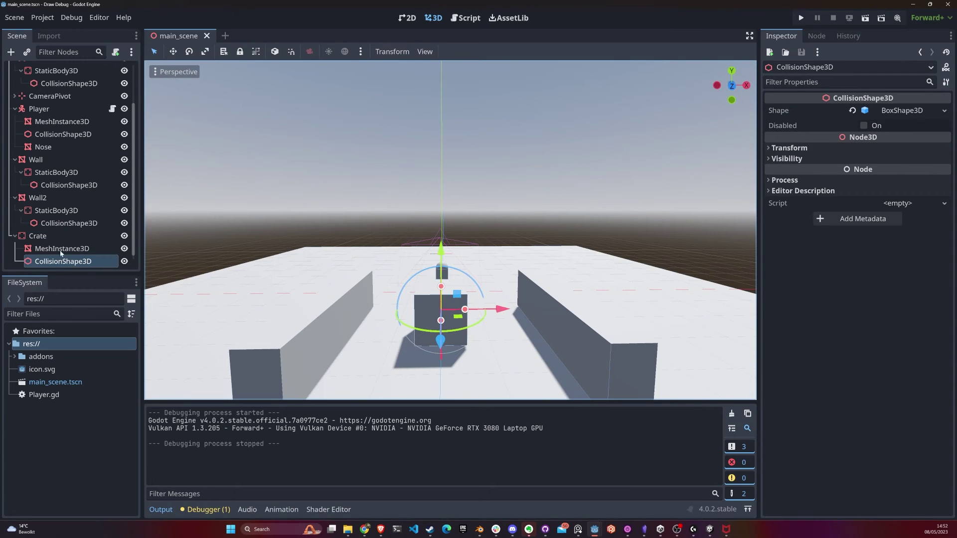
pyautogui.click(54, 236)
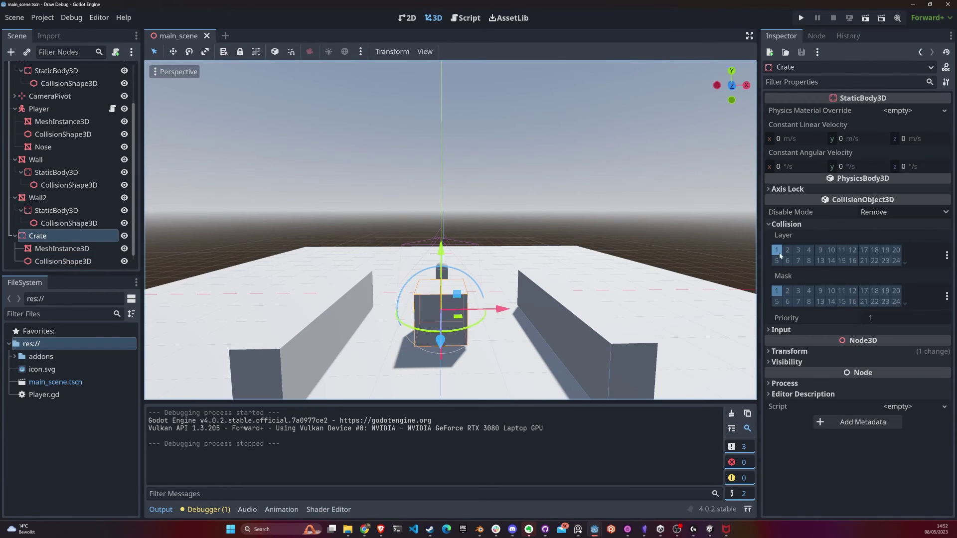
pyautogui.click(41, 110)
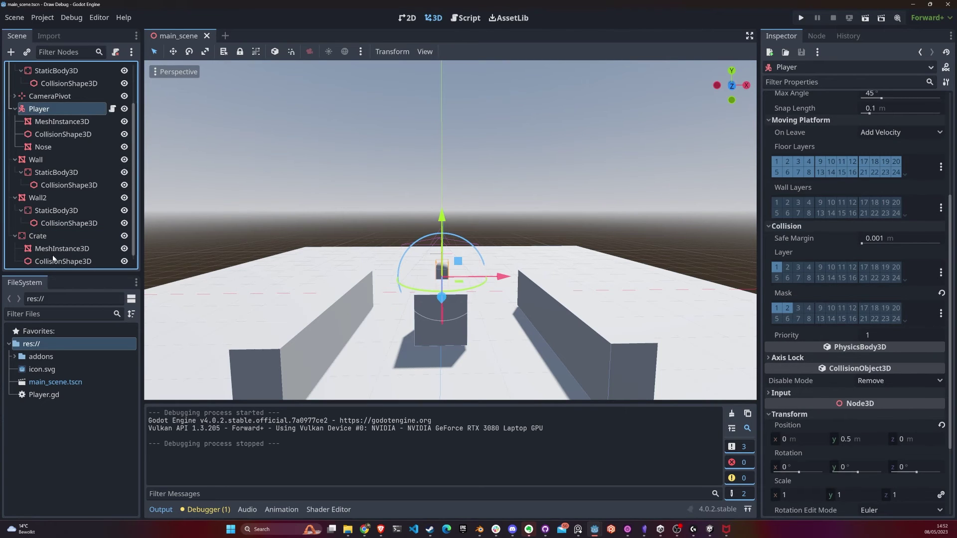
pyautogui.click(50, 236)
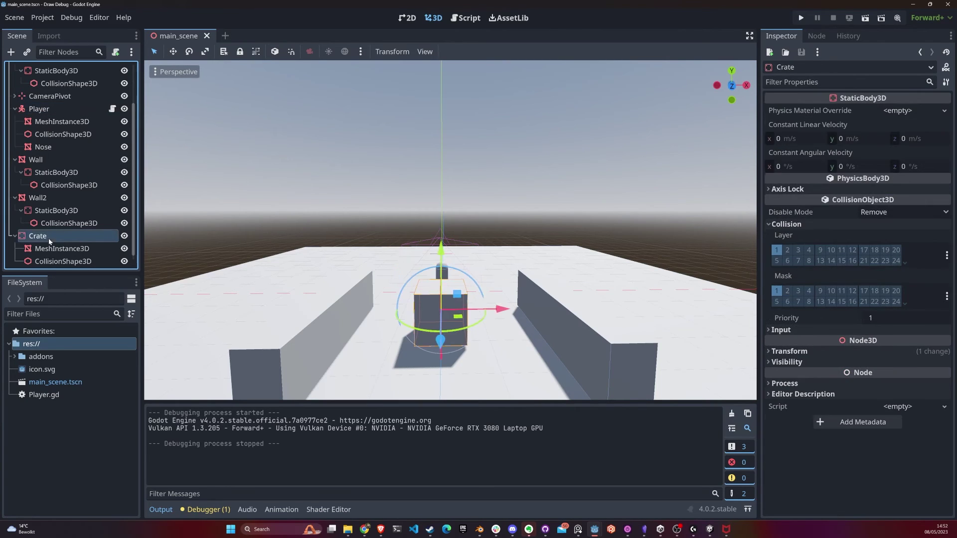
pyautogui.click(798, 250)
pyautogui.click(777, 250)
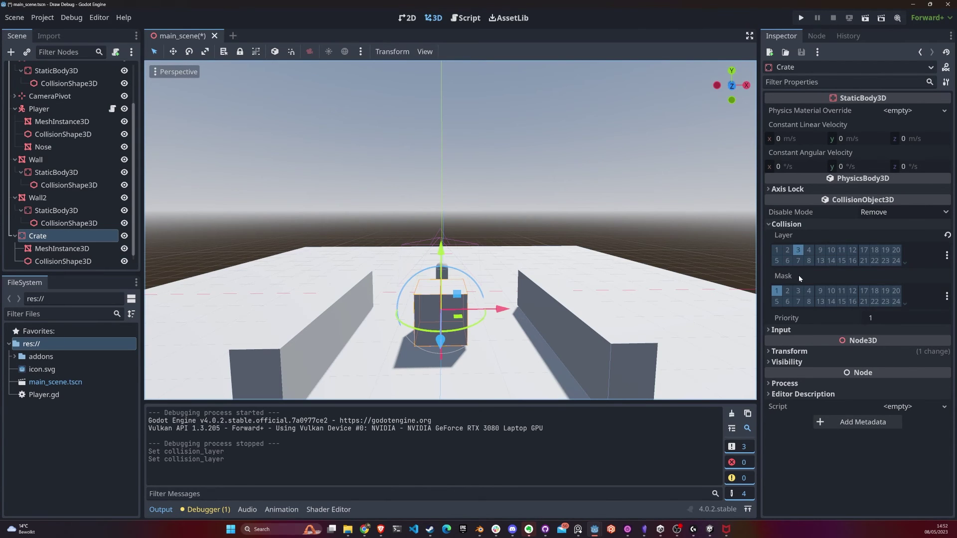
# Test in the running game whether the player collides with the crate on layer 3, and close the game
pyautogui.press('F5')
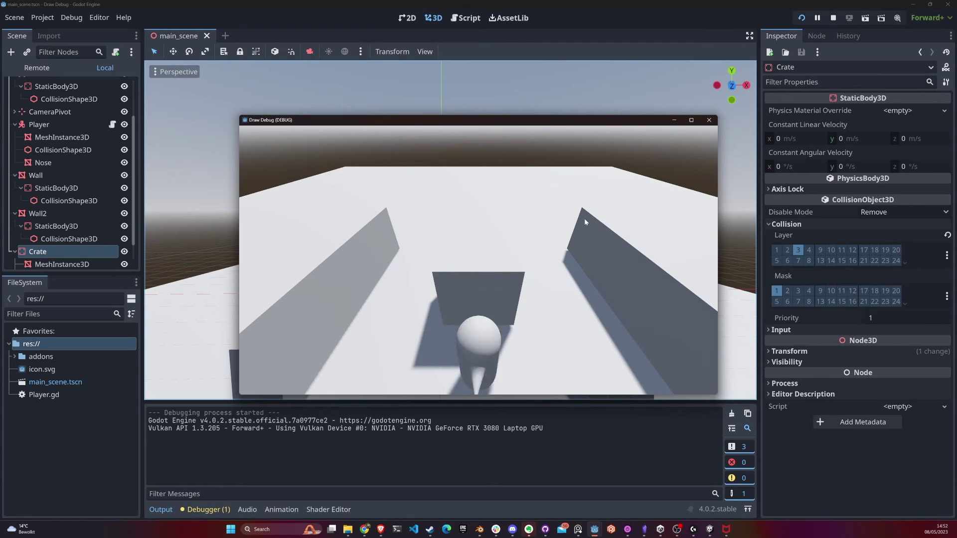
pyautogui.press('w')
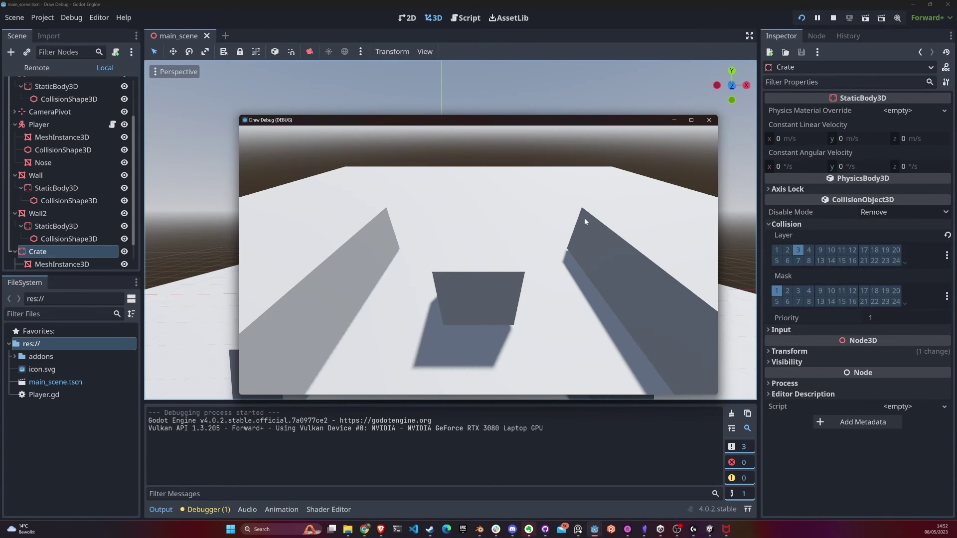
pyautogui.press('a')
pyautogui.press('s')
pyautogui.press('d')
pyautogui.press('w')
pyautogui.press('a')
pyautogui.press('s')
pyautogui.press('d')
pyautogui.click(708, 121)
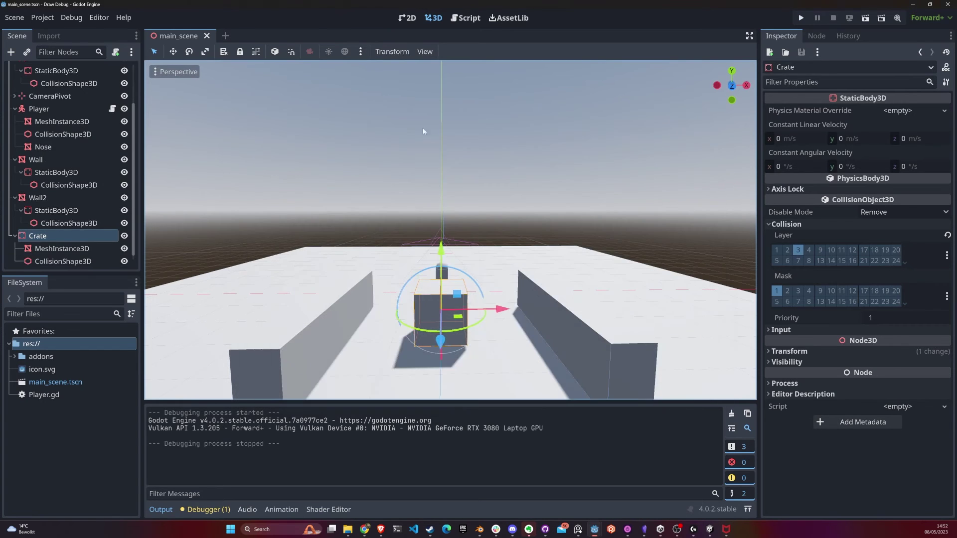
# Add layer 3 to the Player's collision mask and run the project
pyautogui.click(45, 108)
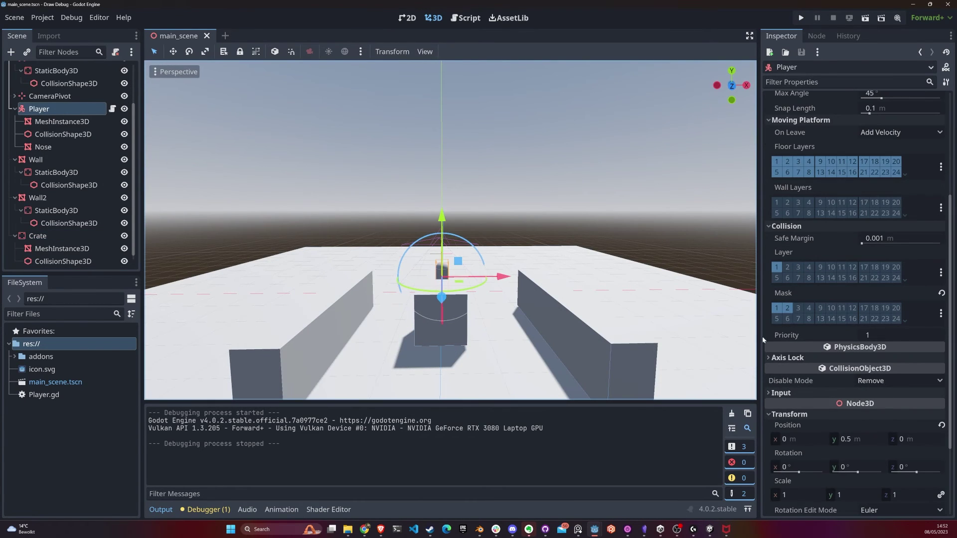
pyautogui.click(798, 308)
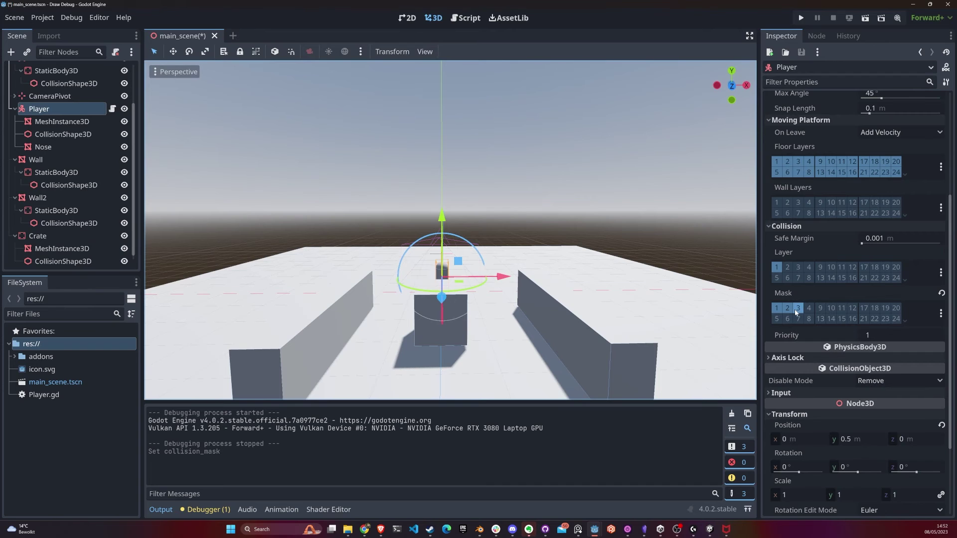
pyautogui.click(801, 17)
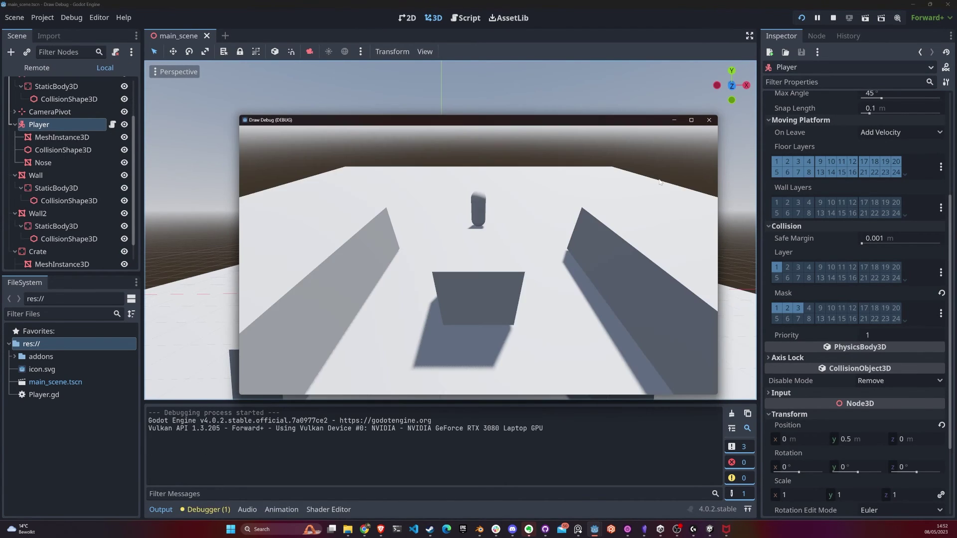
# Walk the player around and into the crate to test the new collision mask, and close the game
pyautogui.press('Left')
pyautogui.press('Down')
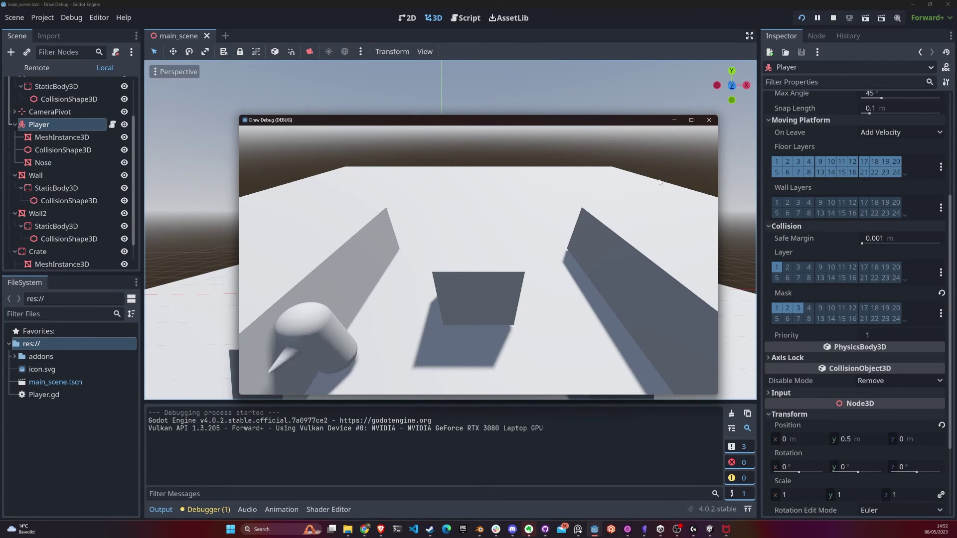
pyautogui.press('Right')
pyautogui.press('Up')
pyautogui.press('w')
pyautogui.press('a')
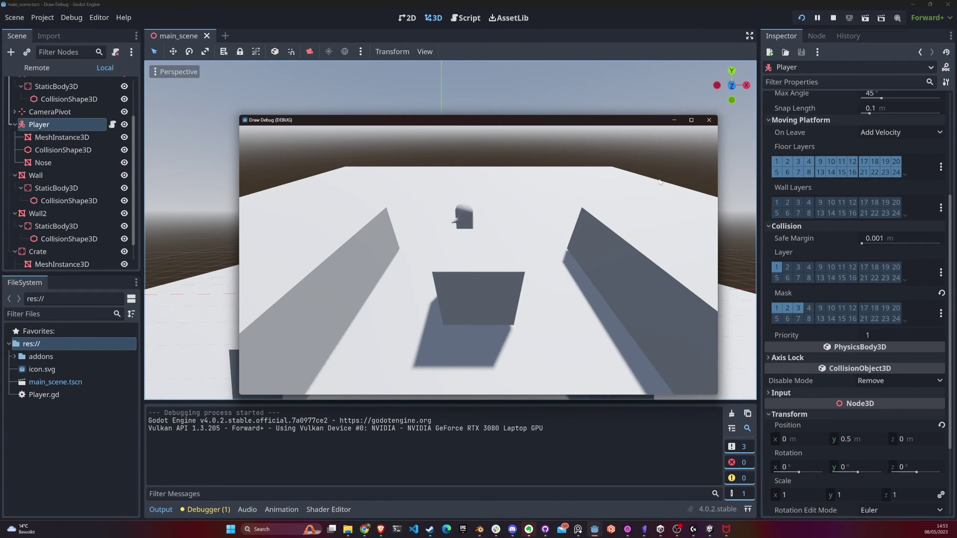
pyautogui.press('d')
pyautogui.press('w')
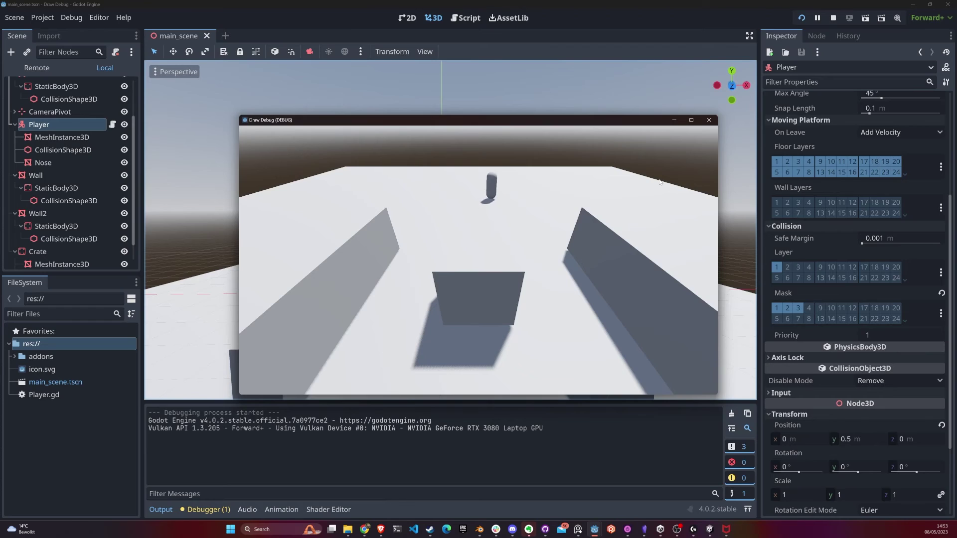
pyautogui.press('a')
pyautogui.press('s')
pyautogui.press('d')
pyautogui.press('d')
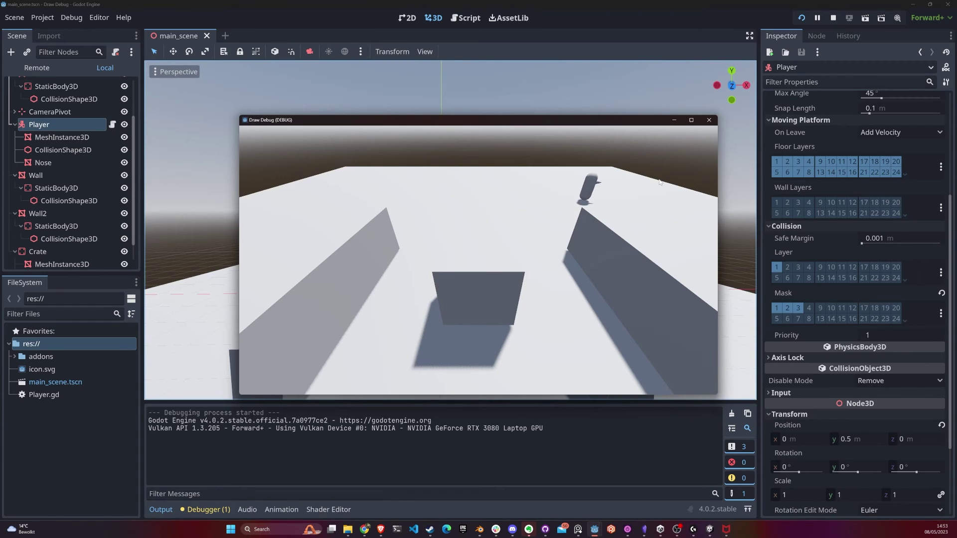
pyautogui.press('a')
pyautogui.press('s')
pyautogui.press('a')
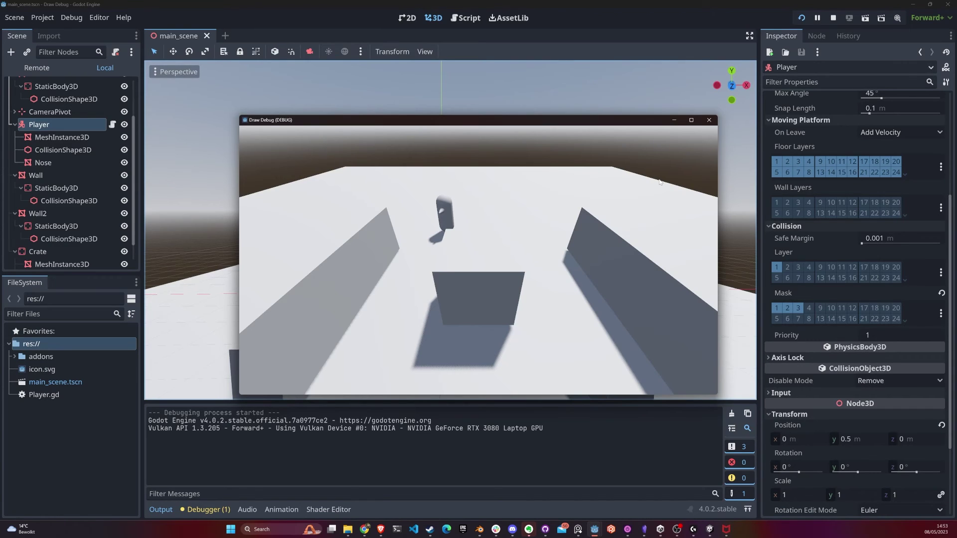
pyautogui.click(710, 120)
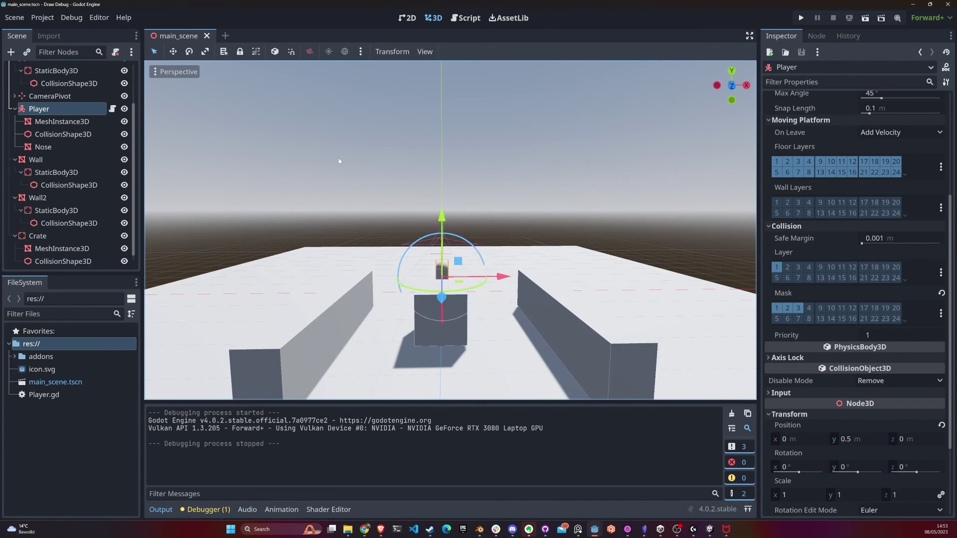
# Run the project again and trigger the player's raycast from several positions to draw debug spheres, ending with the game closed
pyautogui.click(803, 18)
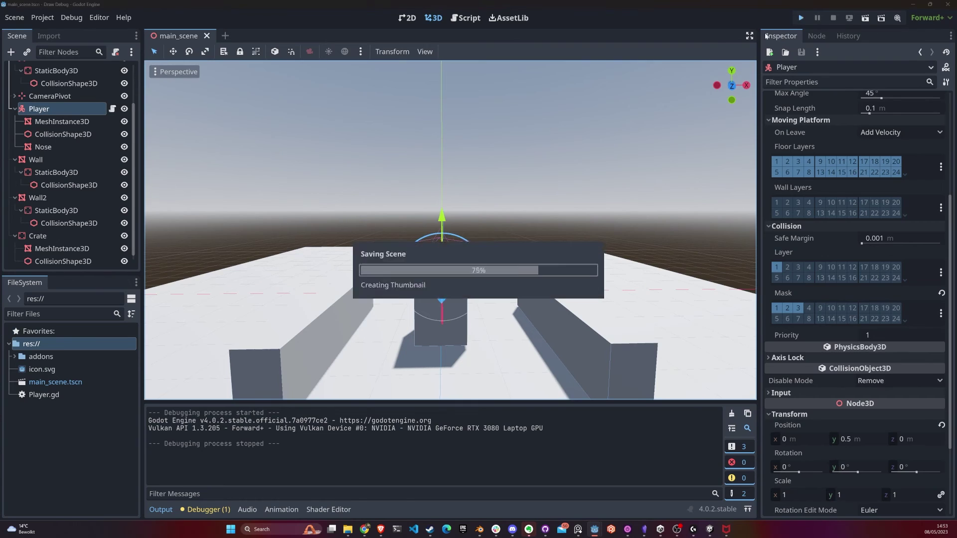
pyautogui.press('w')
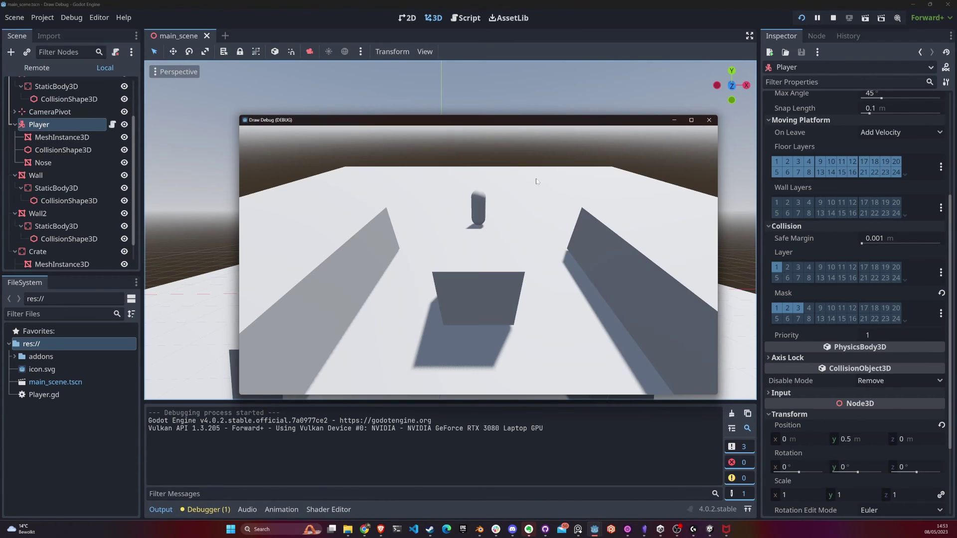
pyautogui.press('s')
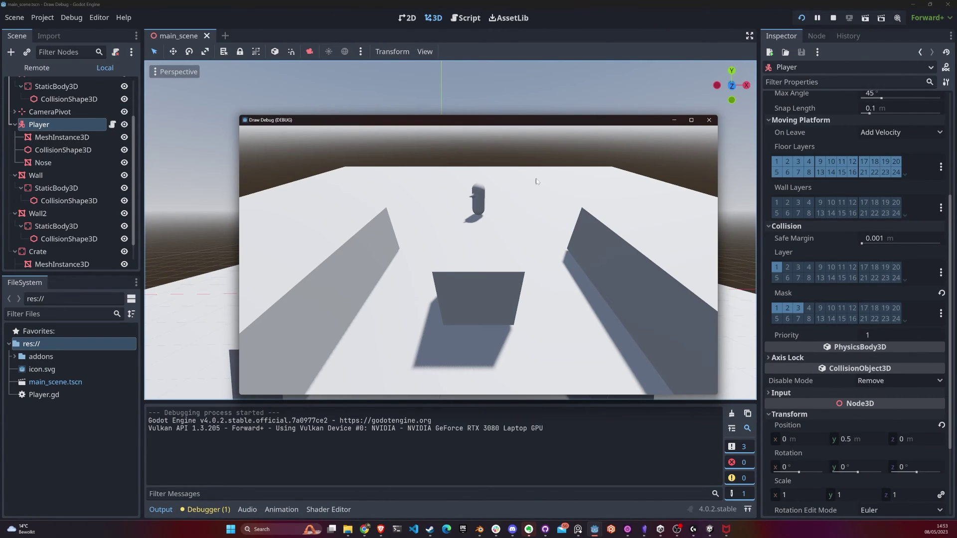
pyautogui.press('d')
pyautogui.press('space')
pyautogui.press('a')
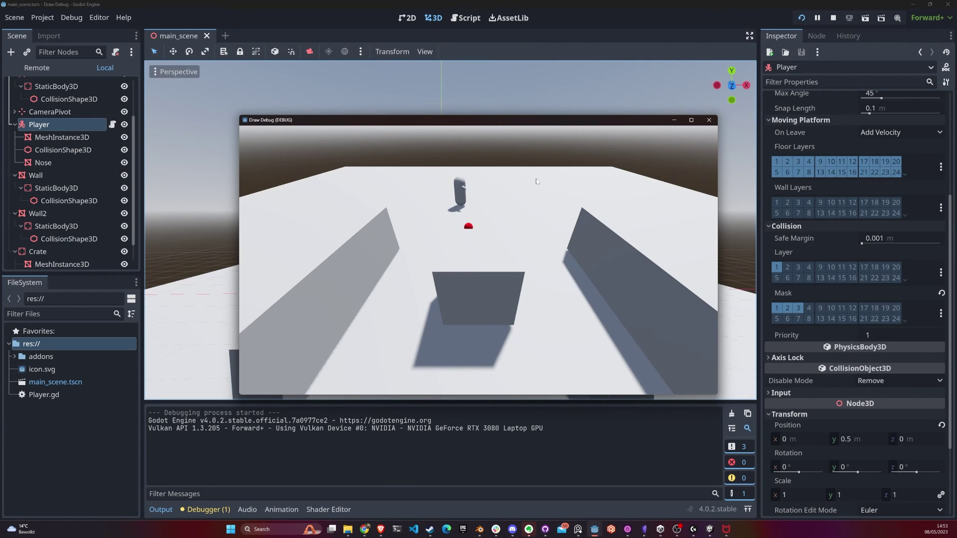
pyautogui.press('space')
pyautogui.press('d')
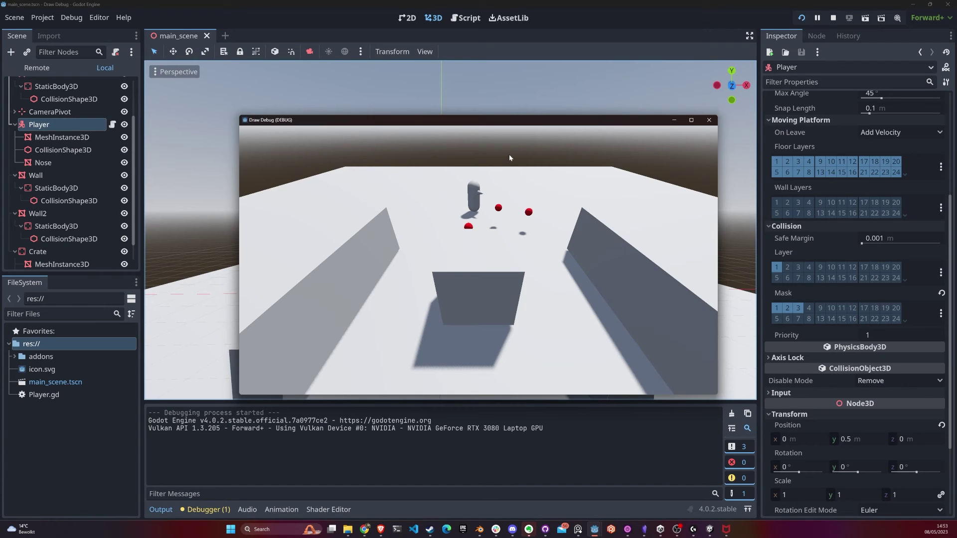
pyautogui.press('a')
pyautogui.press('d')
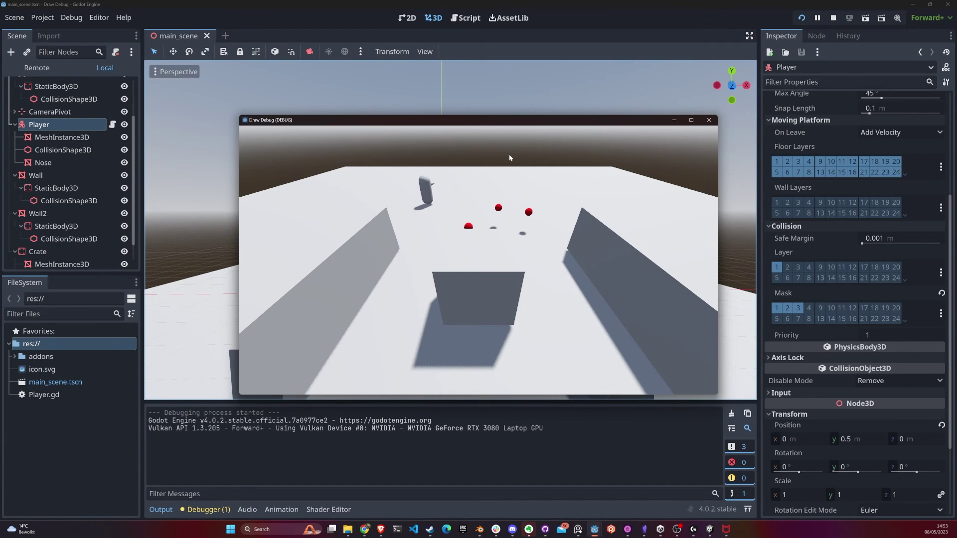
pyautogui.press('s')
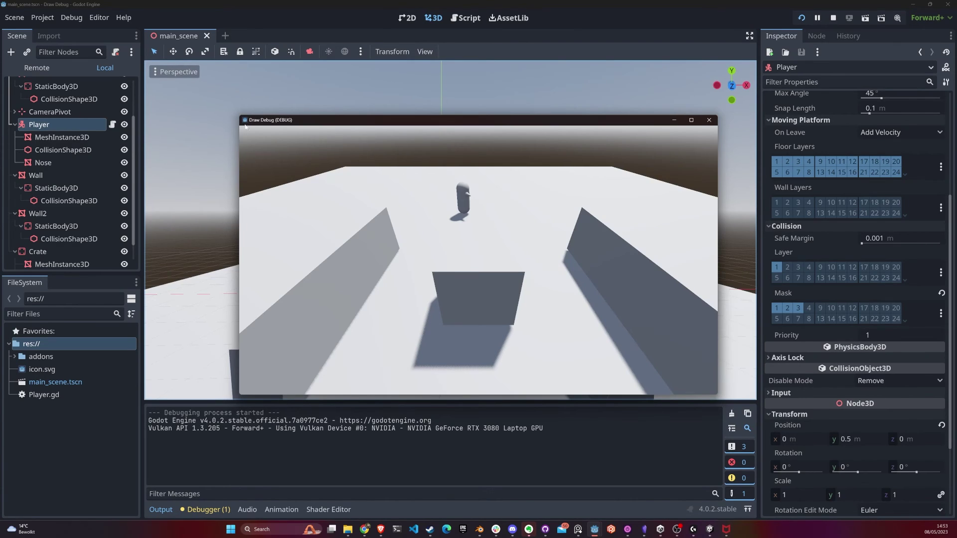
pyautogui.click(715, 121)
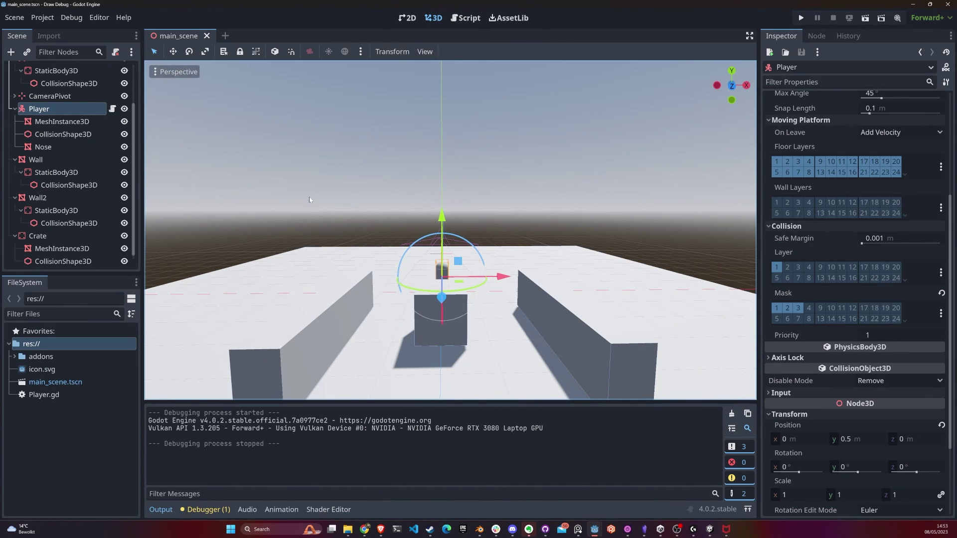
# Open the Player's script, uncomment the line ray_query.collision_mask = 2 and select its value
pyautogui.click(112, 109)
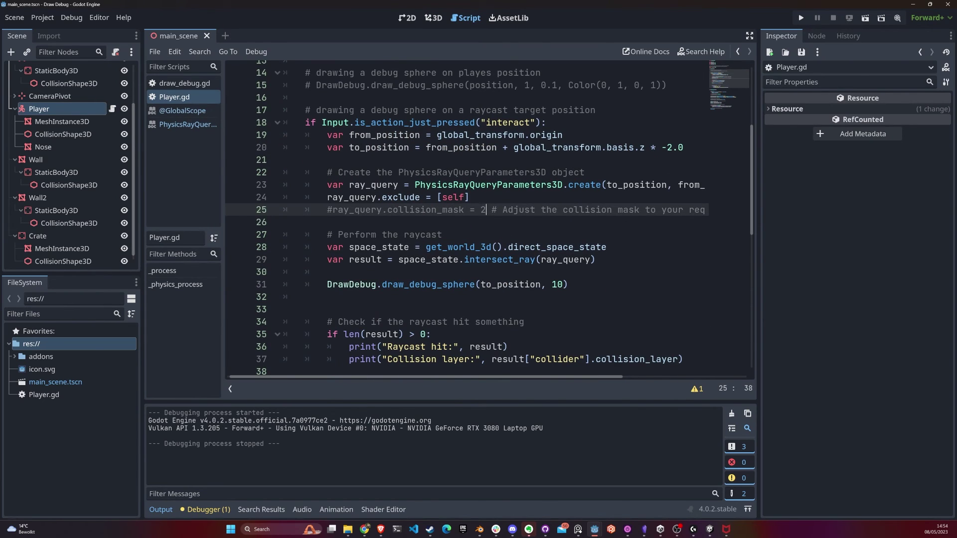
pyautogui.click(382, 198)
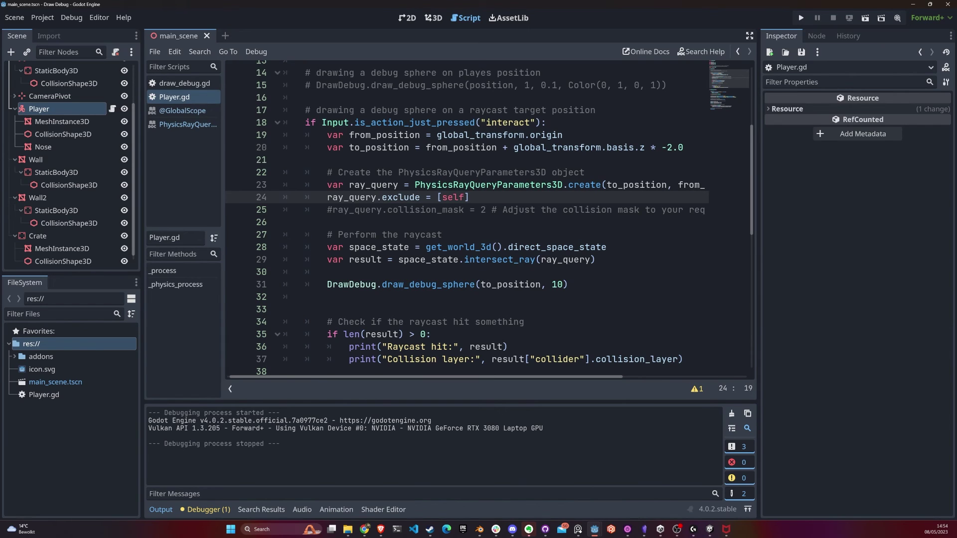
pyautogui.click(333, 211)
pyautogui.press('BackSpace')
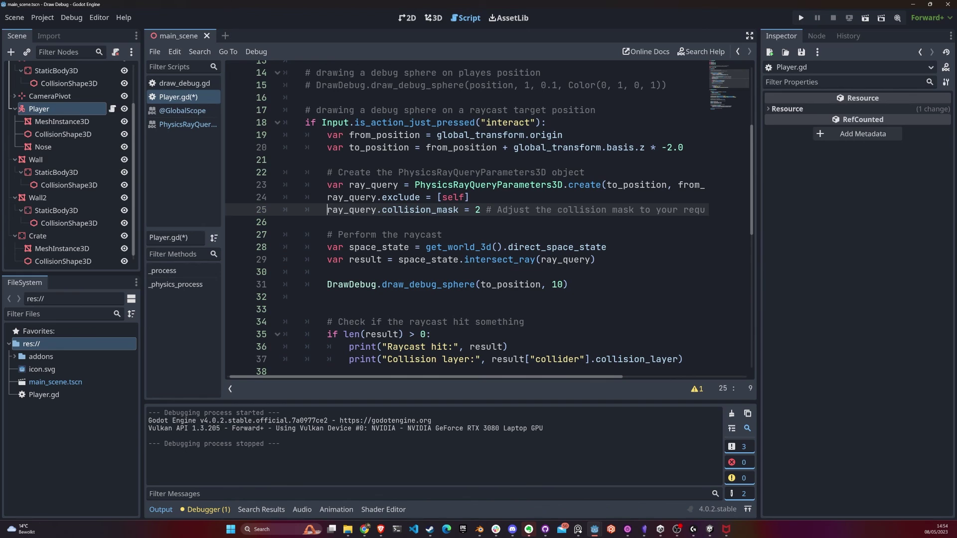
pyautogui.doubleClick(420, 211)
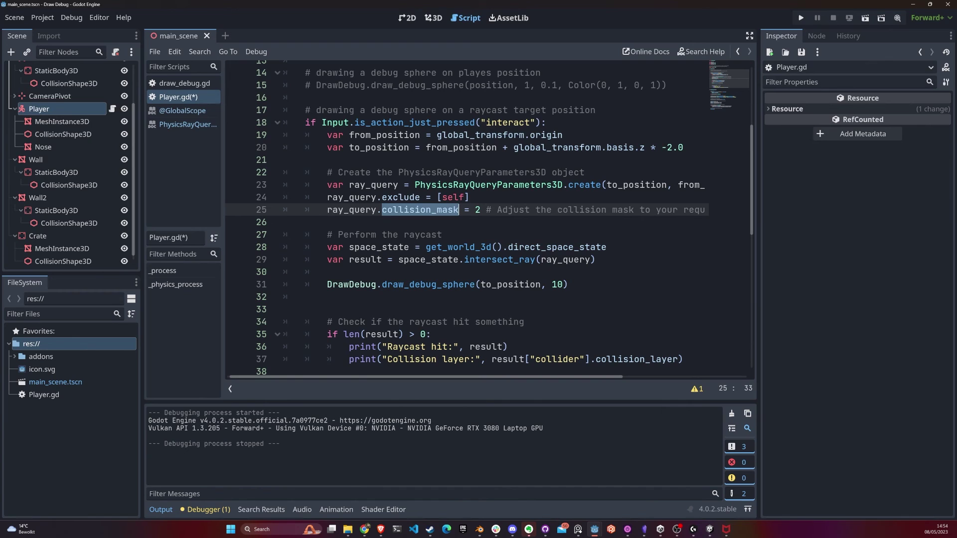
pyautogui.moveTo(481, 210); pyautogui.dragTo(475, 211)
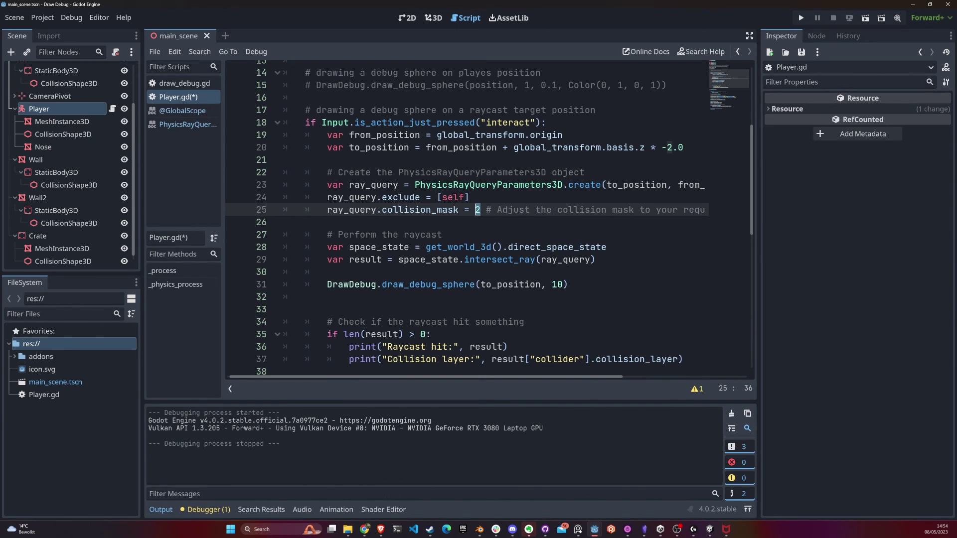
# Save the Player script with the ray query's collision_mask at 2 and run the project
pyautogui.hotkey('ctrl', 's')
pyautogui.write('3')
pyautogui.hotkey('ctrl', 'z')
pyautogui.click(801, 17)
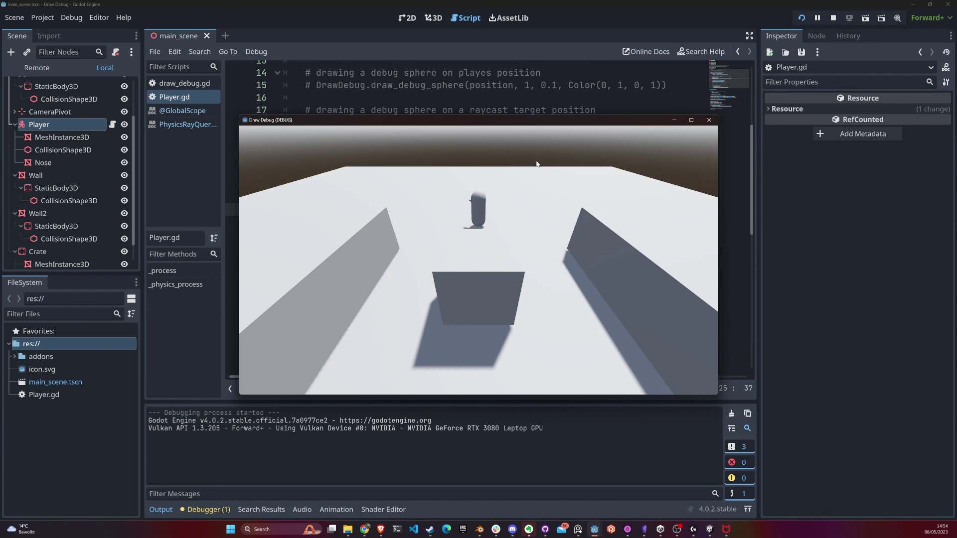
# Walk the player between the walls, trigger the raycast towards the right-hand wall to test mask 2, and close the game
pyautogui.press('Up')
pyautogui.press('Down')
pyautogui.press('Left')
pyautogui.press('Right')
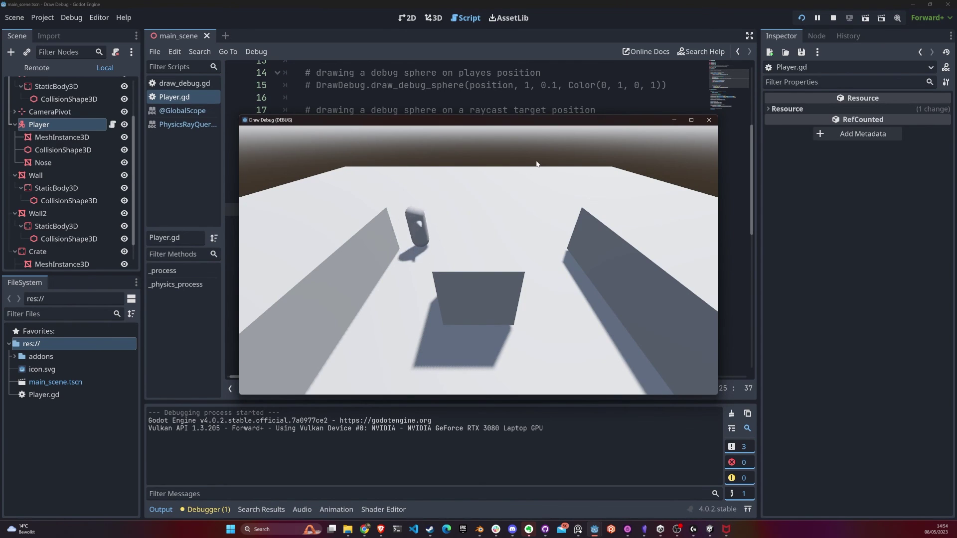
pyautogui.press('Right')
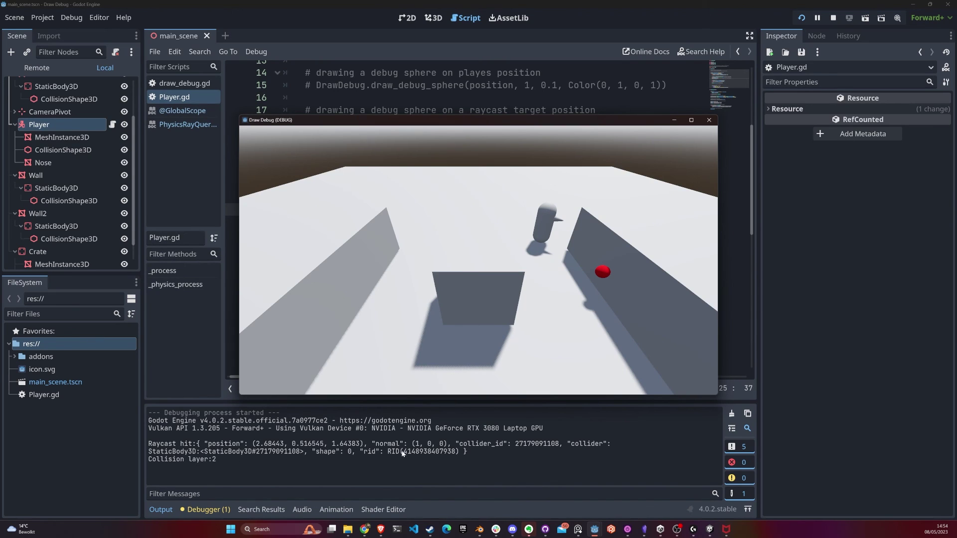
pyautogui.press('Left')
pyautogui.press('Up')
pyautogui.press('Down')
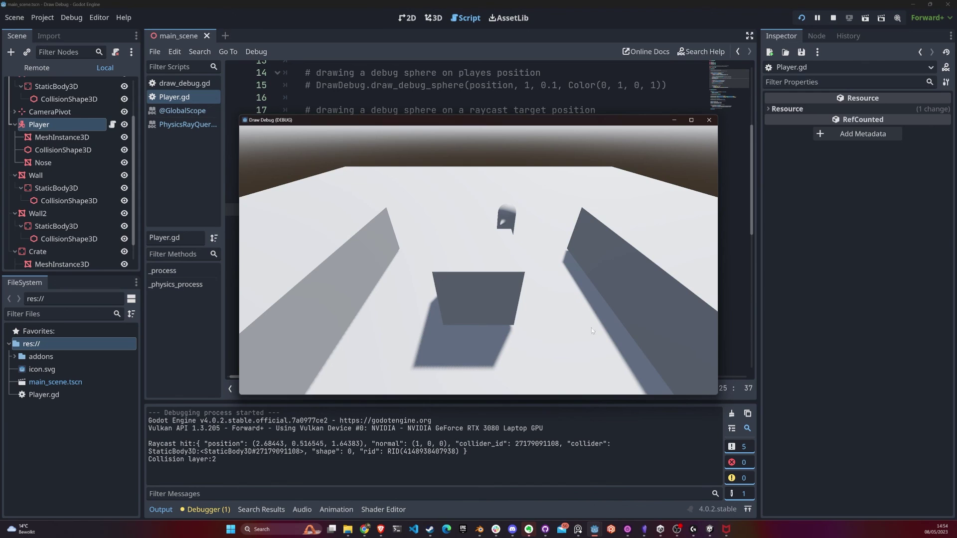
pyautogui.click(708, 119)
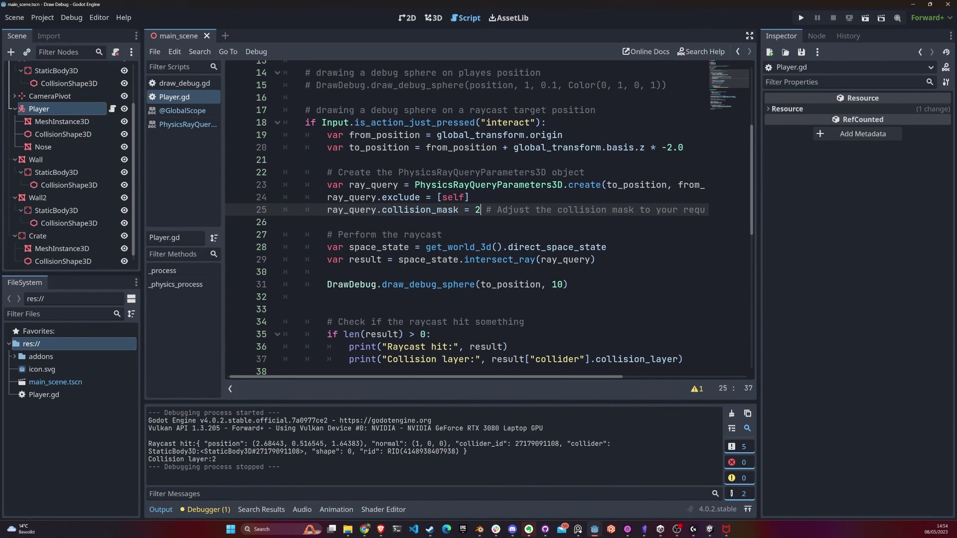
# Highlight the ray_query setup code from its creation to the collision mask, and return to the 3D scene with the Move tool
pyautogui.moveTo(480, 209); pyautogui.dragTo(327, 185)
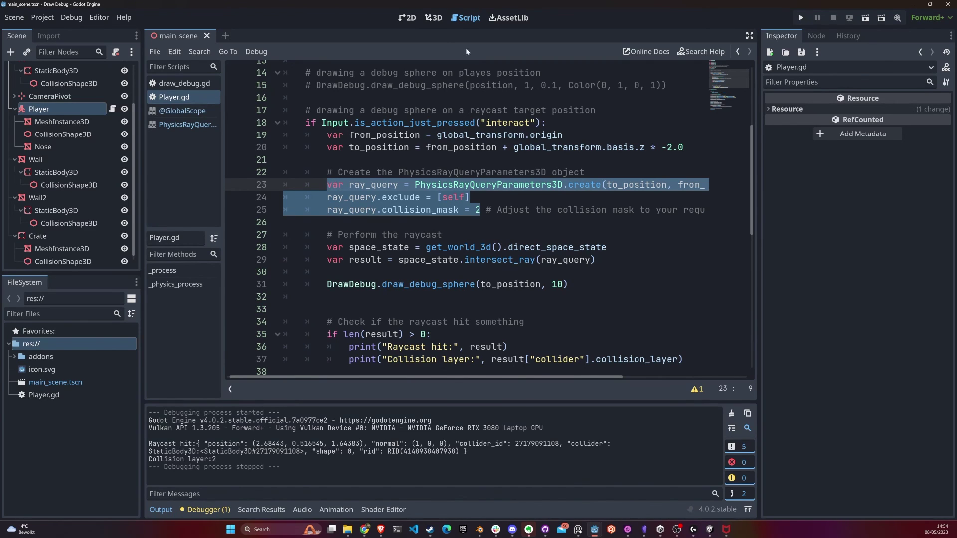
pyautogui.click(437, 20)
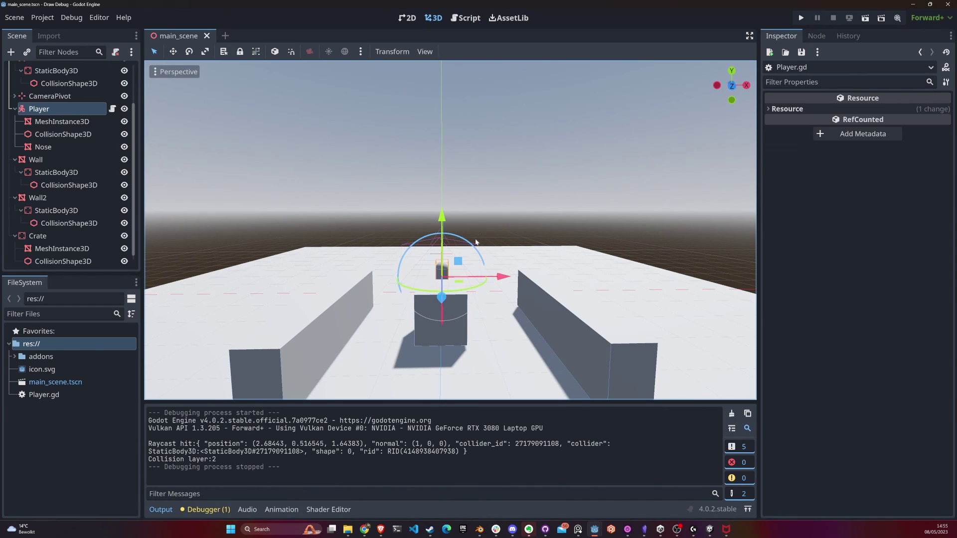
pyautogui.press('w')
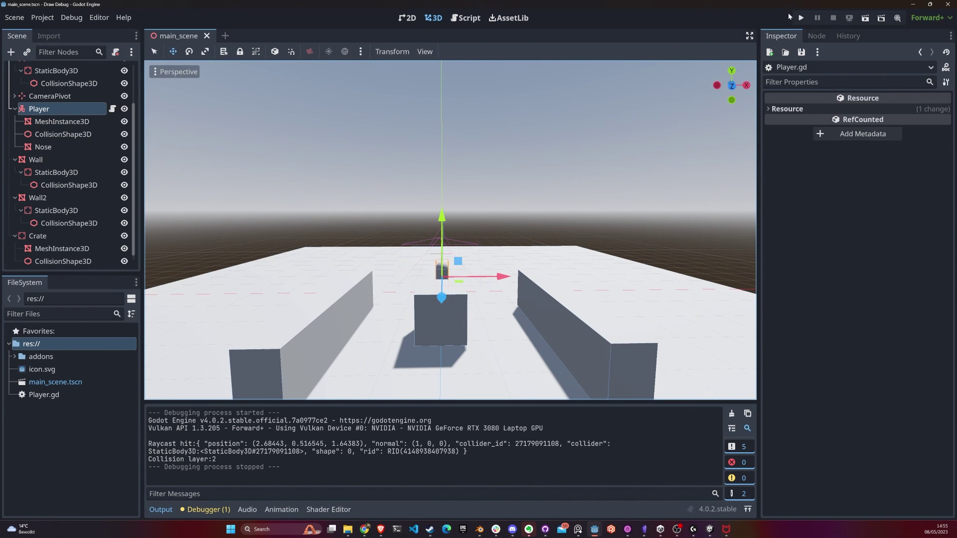
# Run the project again and walk the player back and forth between the two walls and behind the crate
pyautogui.click(801, 18)
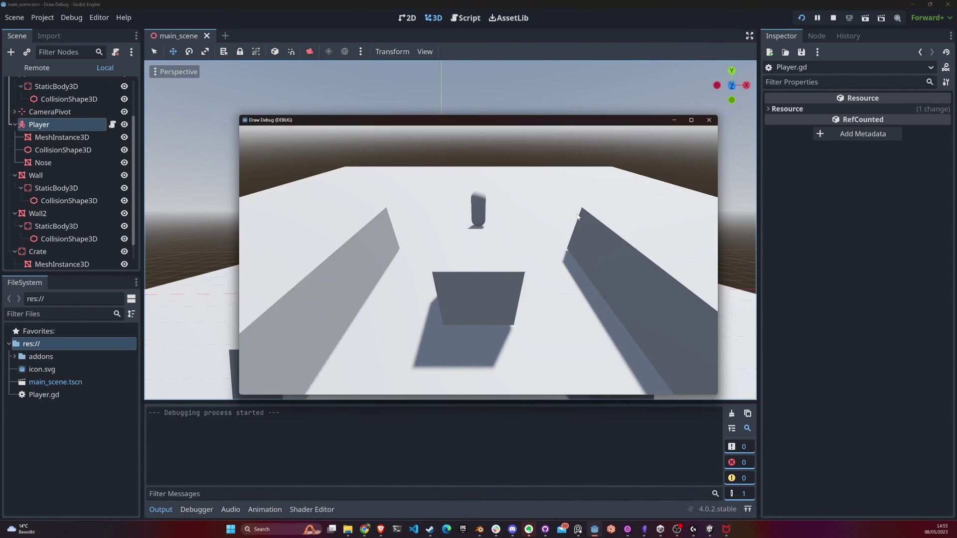
pyautogui.press('Up')
pyautogui.press('Down')
pyautogui.press('Left')
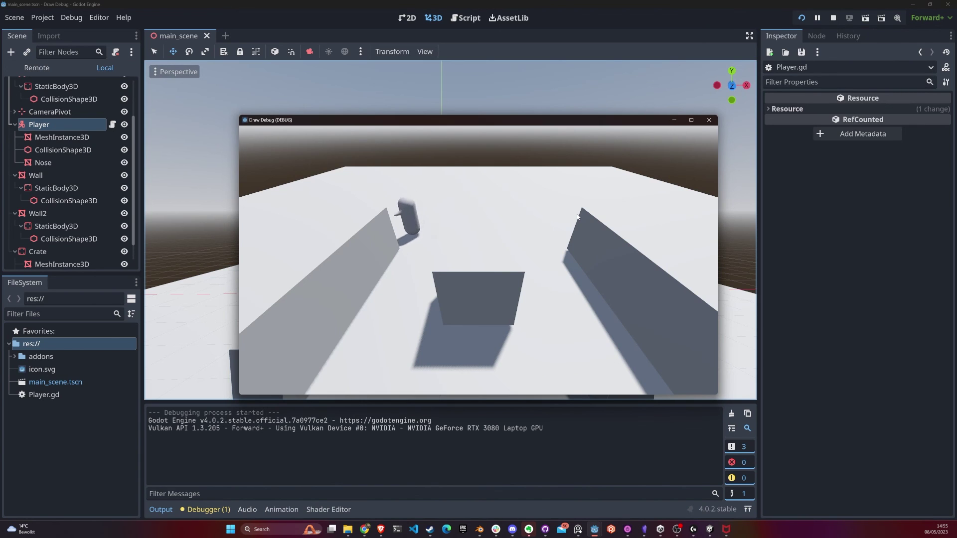
pyautogui.press('Down')
pyautogui.press('Right')
pyautogui.press('Up')
pyautogui.press('Left')
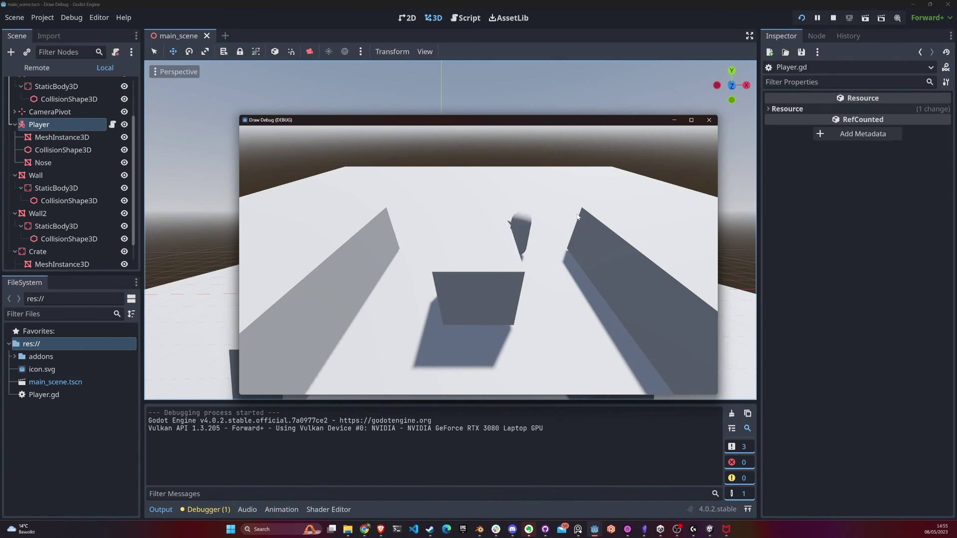
pyautogui.press('Down')
pyautogui.press('Right')
pyautogui.press('Left')
pyautogui.press('Up')
pyautogui.press('Right')
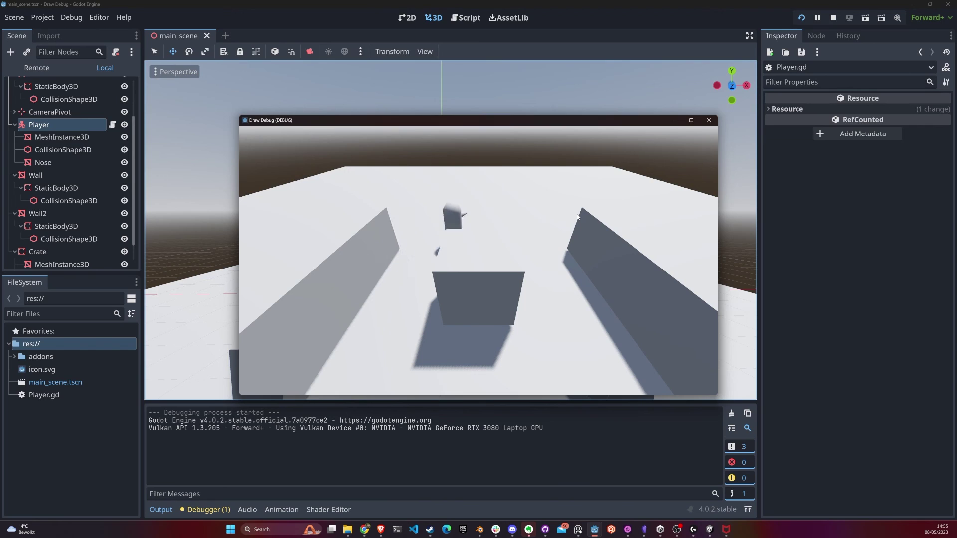
pyautogui.press('Down')
pyautogui.press('Left')
pyautogui.press('Up')
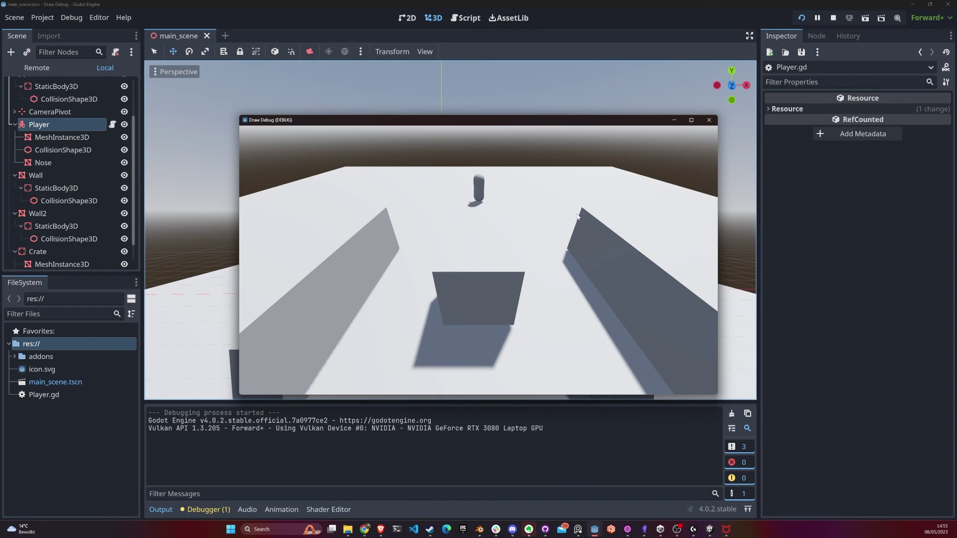
# Move the player around the open floor behind the crate and trigger the raycast to draw a debug sphere
pyautogui.press('a')
pyautogui.press('d')
pyautogui.press('s')
pyautogui.press('a')
pyautogui.press('w')
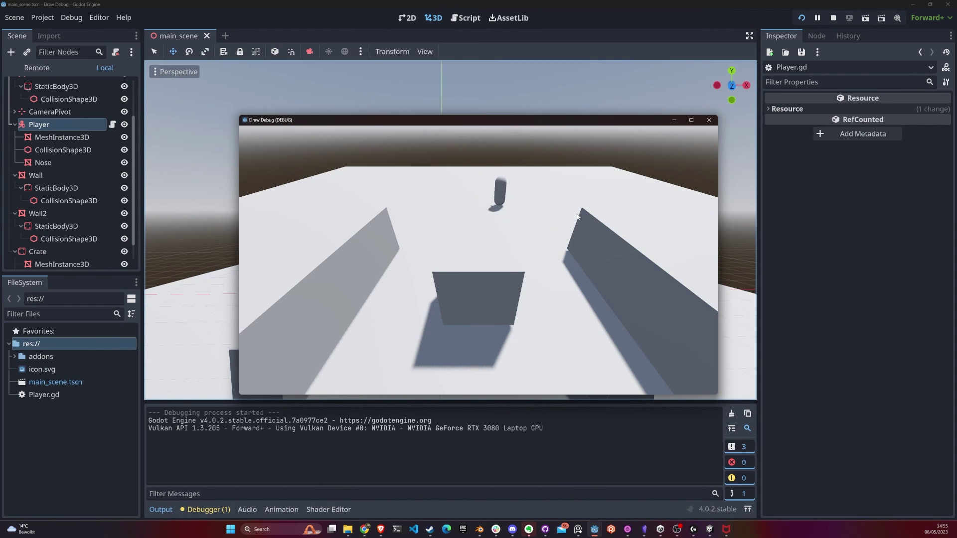
pyautogui.press('a')
pyautogui.press('d')
pyautogui.press('space')
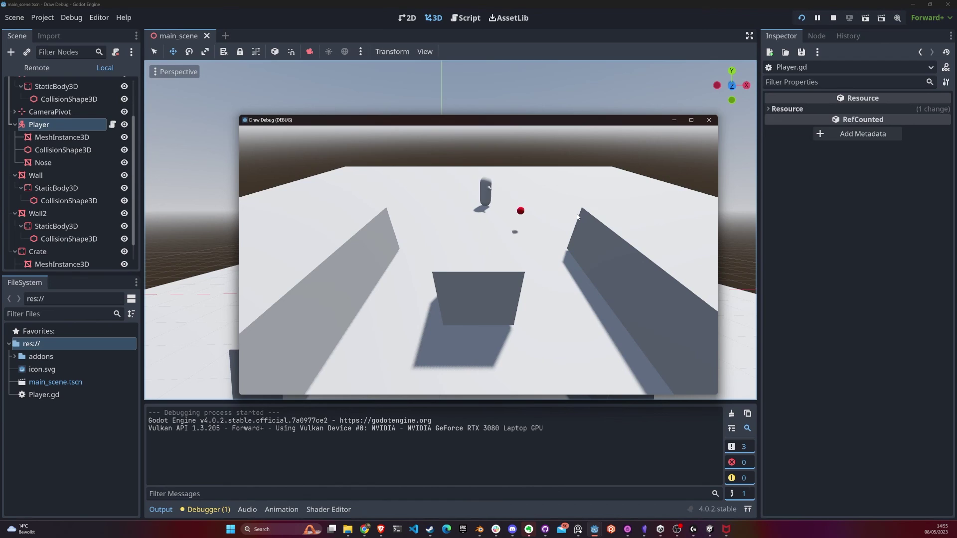